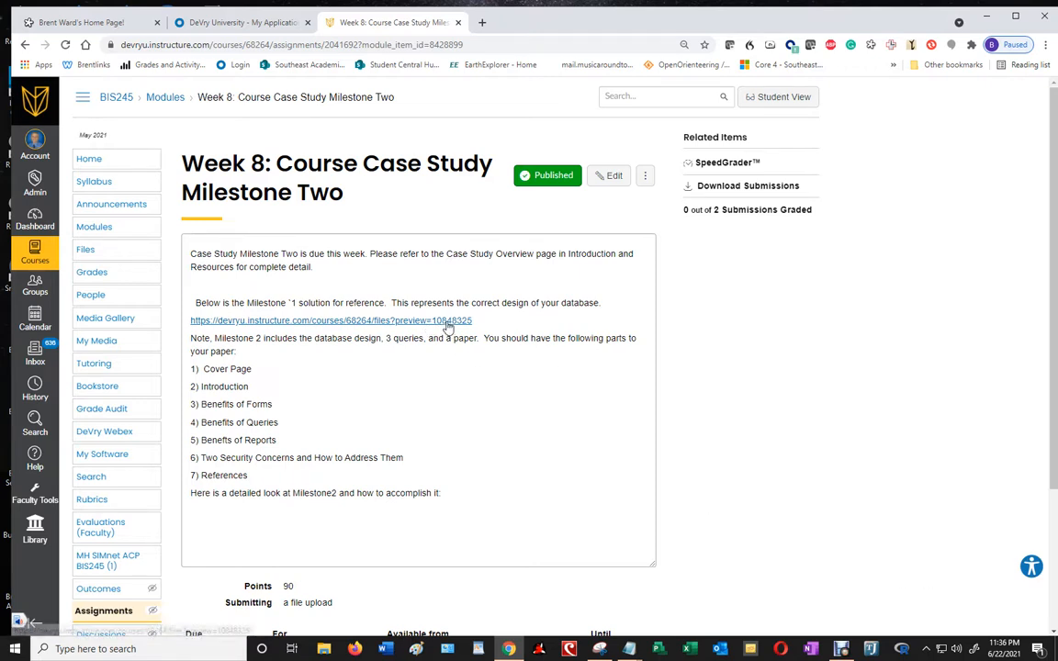
{"action": "left_click", "coordinate": [448, 322]}
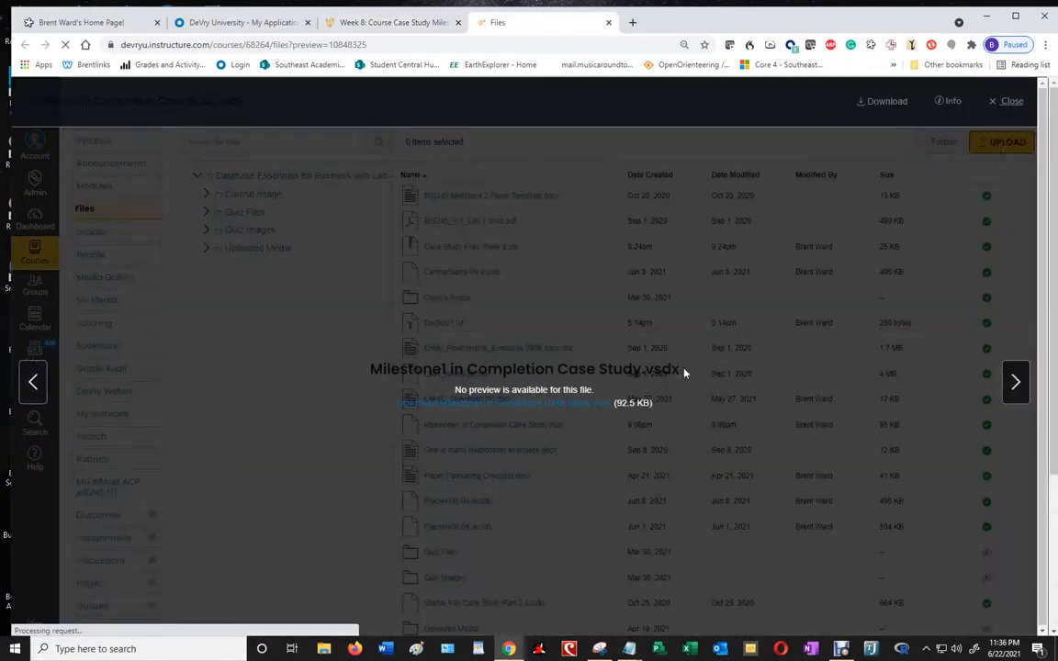
{"action": "left_click", "coordinate": [519, 409]}
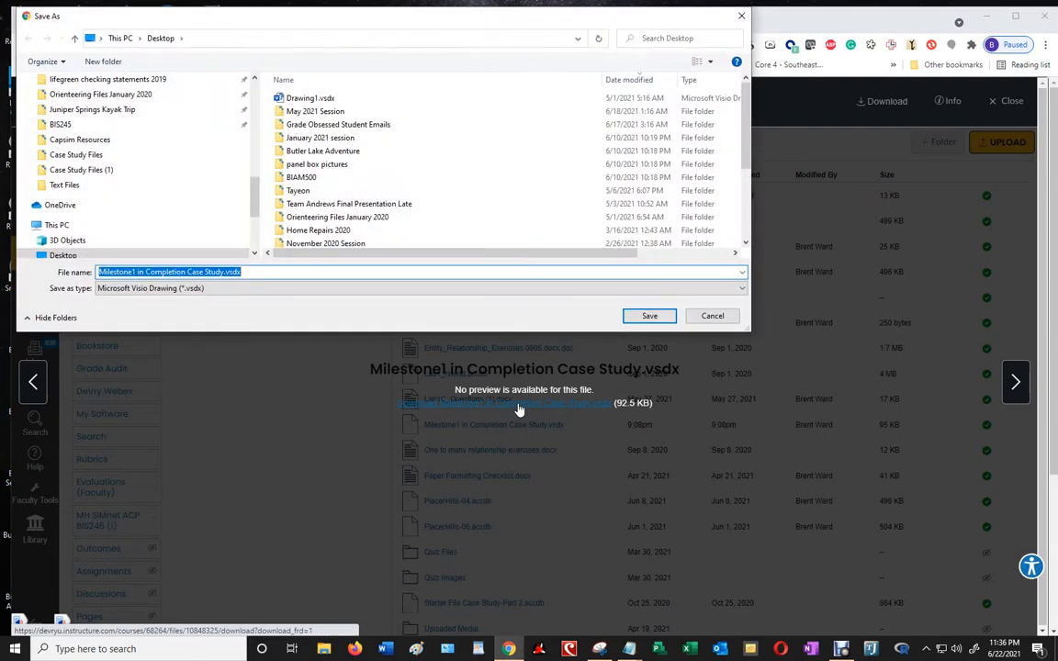
{"action": "left_click_drag", "start_coordinate": [255, 188], "coordinate": [255, 92]}
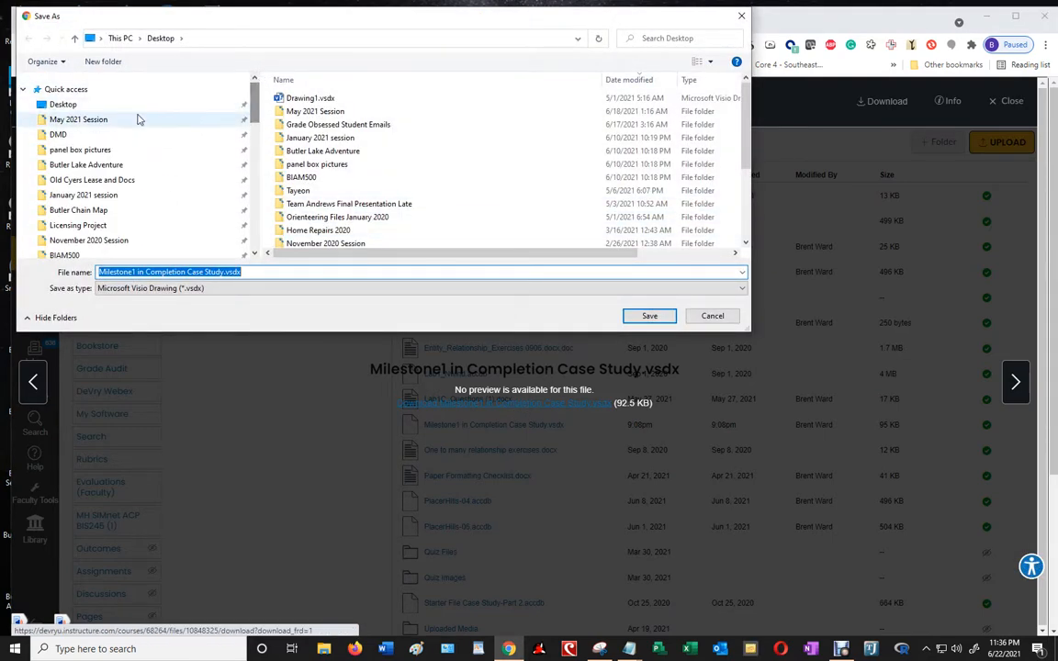
{"action": "left_click", "coordinate": [109, 119]}
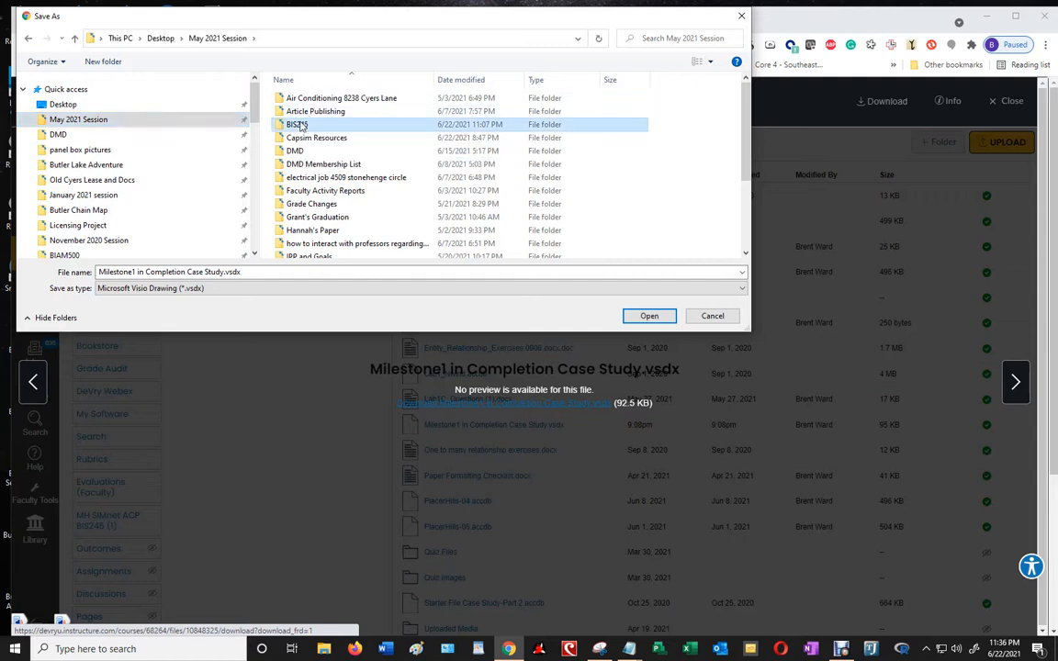
{"action": "double_click", "coordinate": [300, 125]}
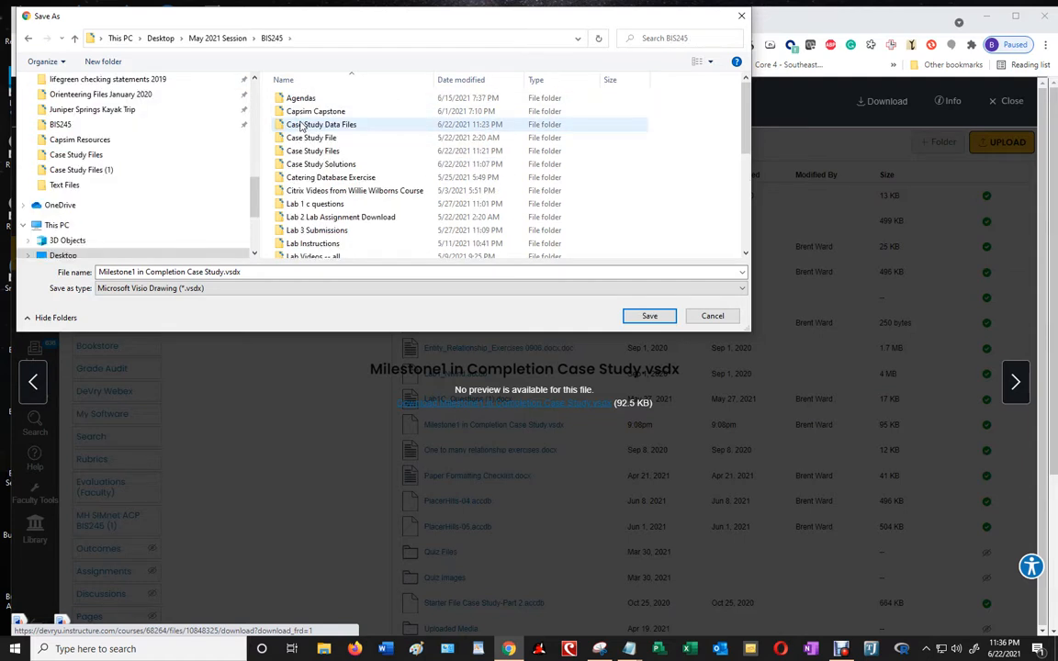
{"action": "left_click", "coordinate": [326, 165]}
{"action": "left_click", "coordinate": [643, 317]}
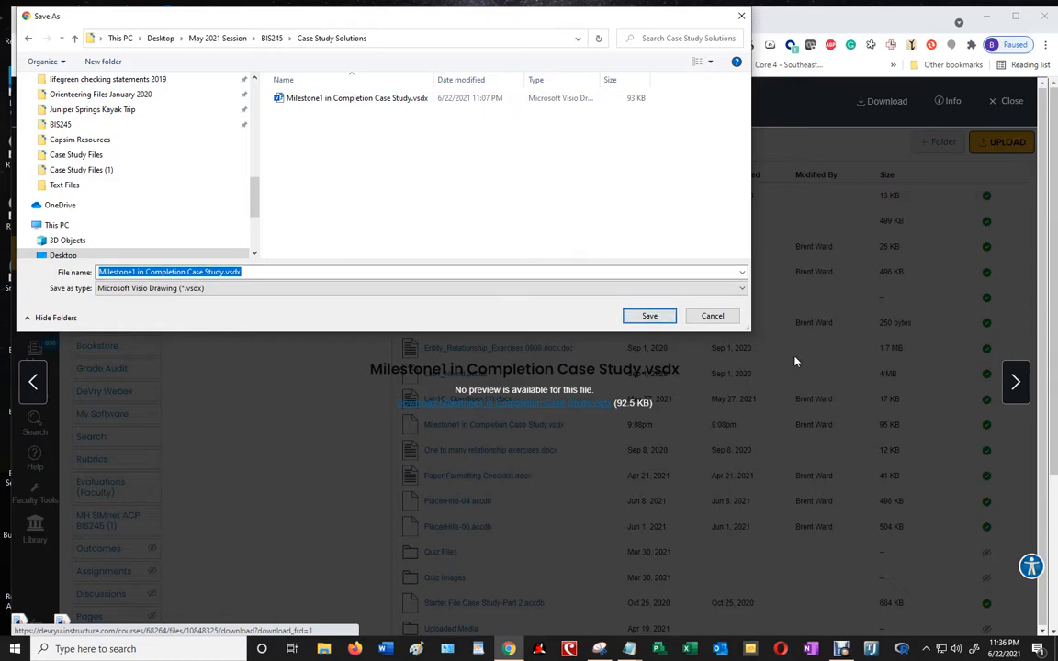
{"action": "left_click", "coordinate": [713, 316]}
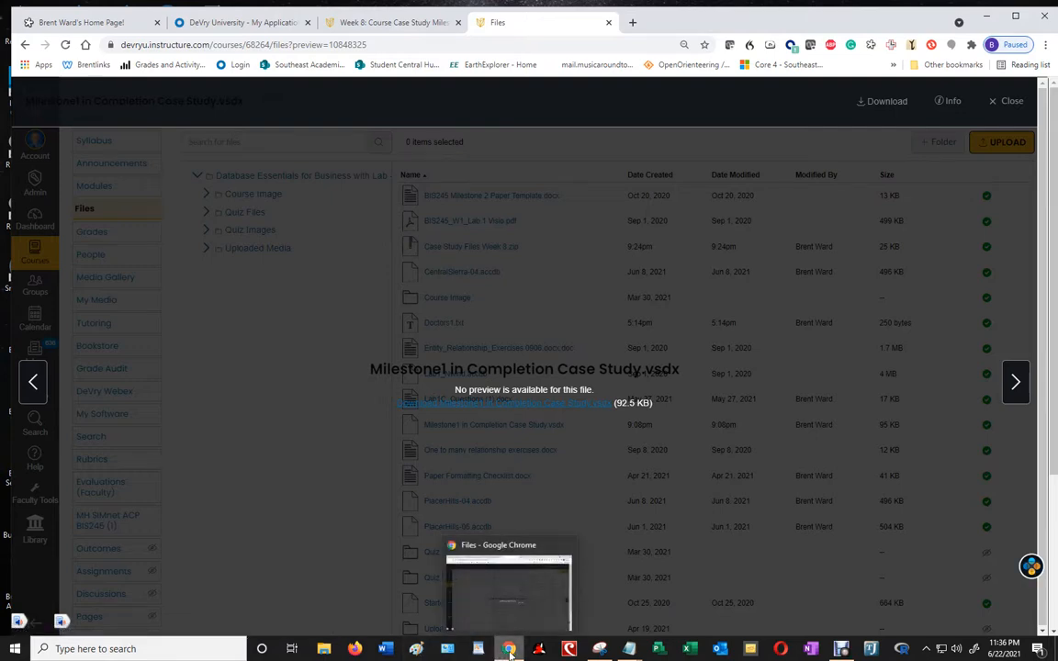
Open Milestone1 in Completion Case Study.vsdx in Visio from the Case Study Solutions folder inside May 2021 Session\BIS245
{"action": "left_click", "coordinate": [323, 649]}
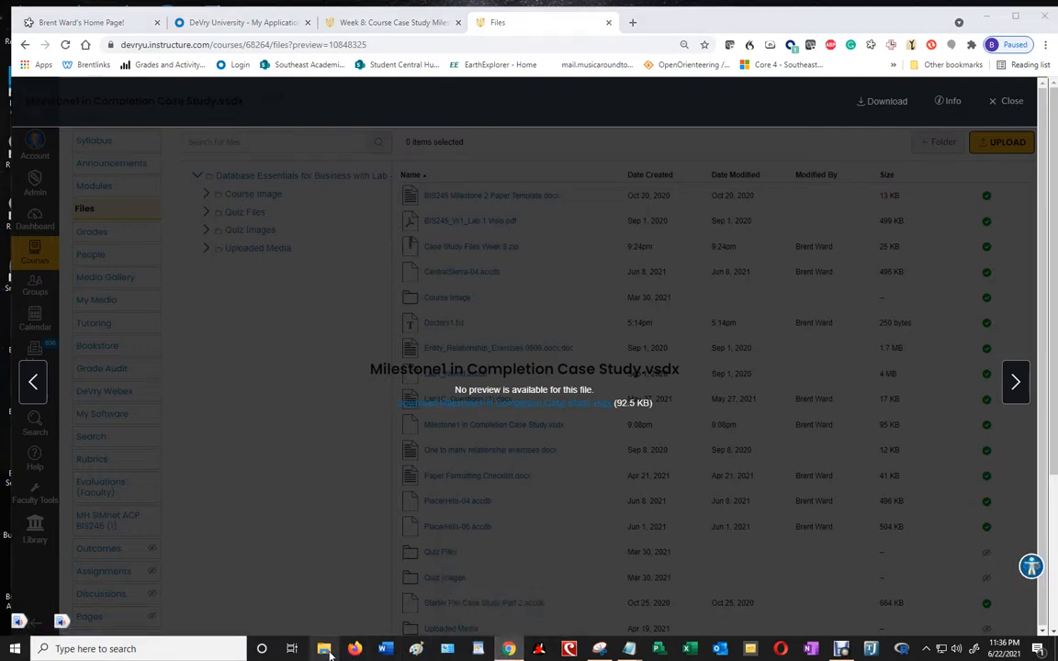
{"action": "double_click", "coordinate": [349, 330]}
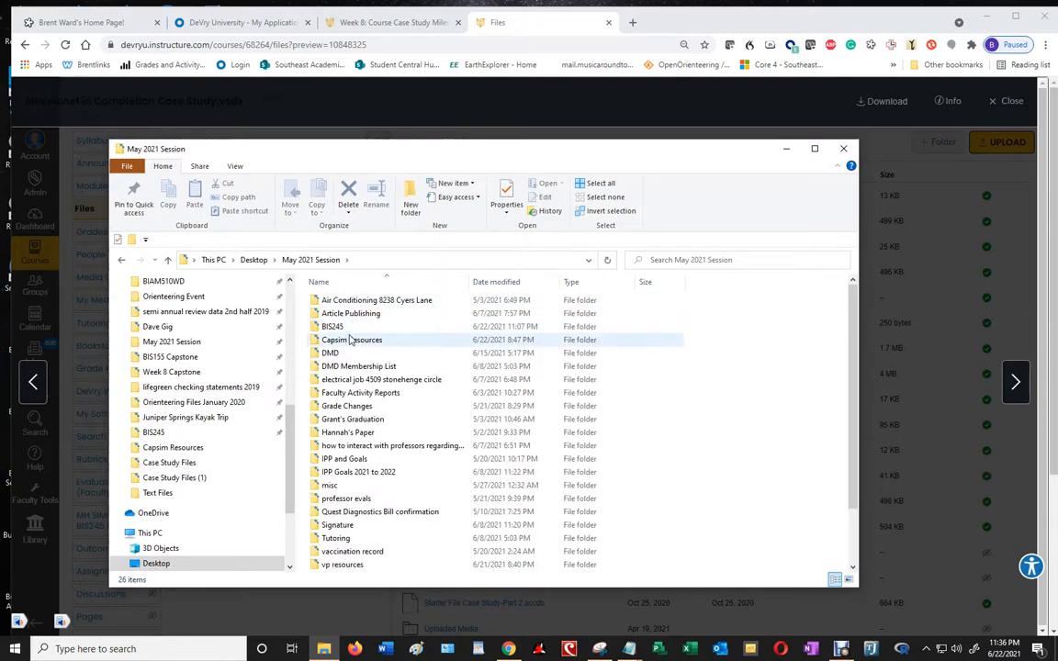
{"action": "double_click", "coordinate": [335, 326]}
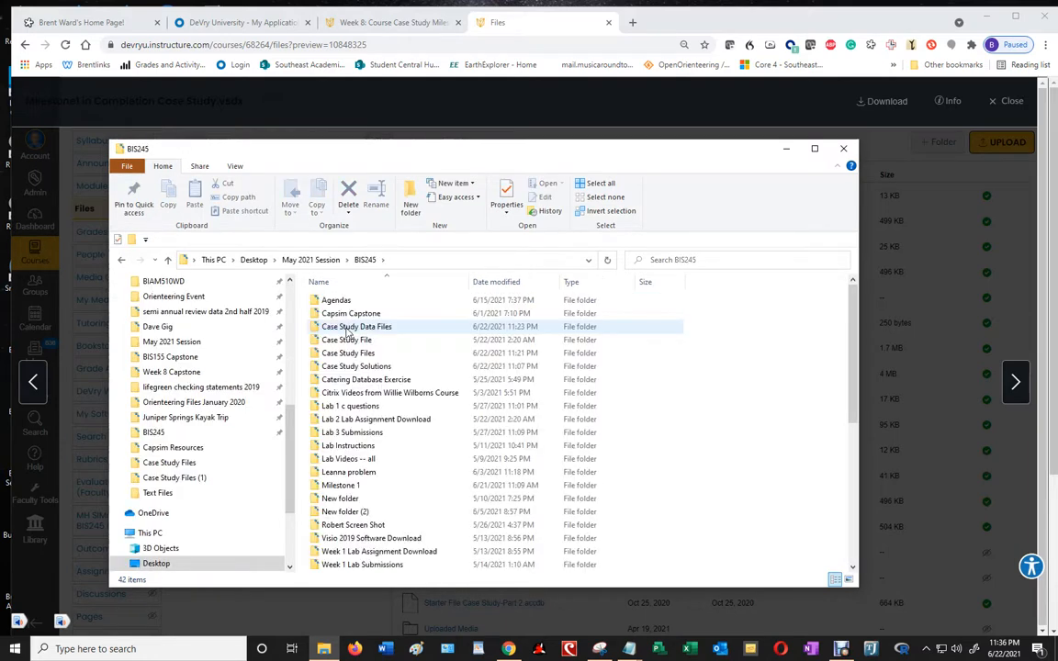
{"action": "double_click", "coordinate": [344, 367]}
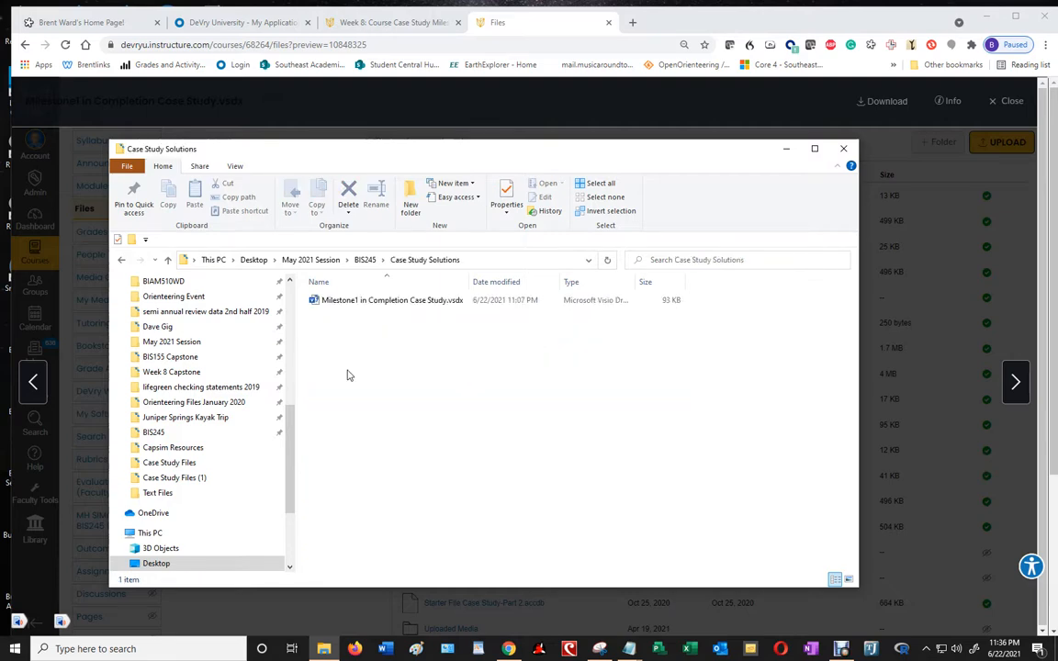
{"action": "left_click", "coordinate": [363, 310]}
{"action": "double_click", "coordinate": [363, 310]}
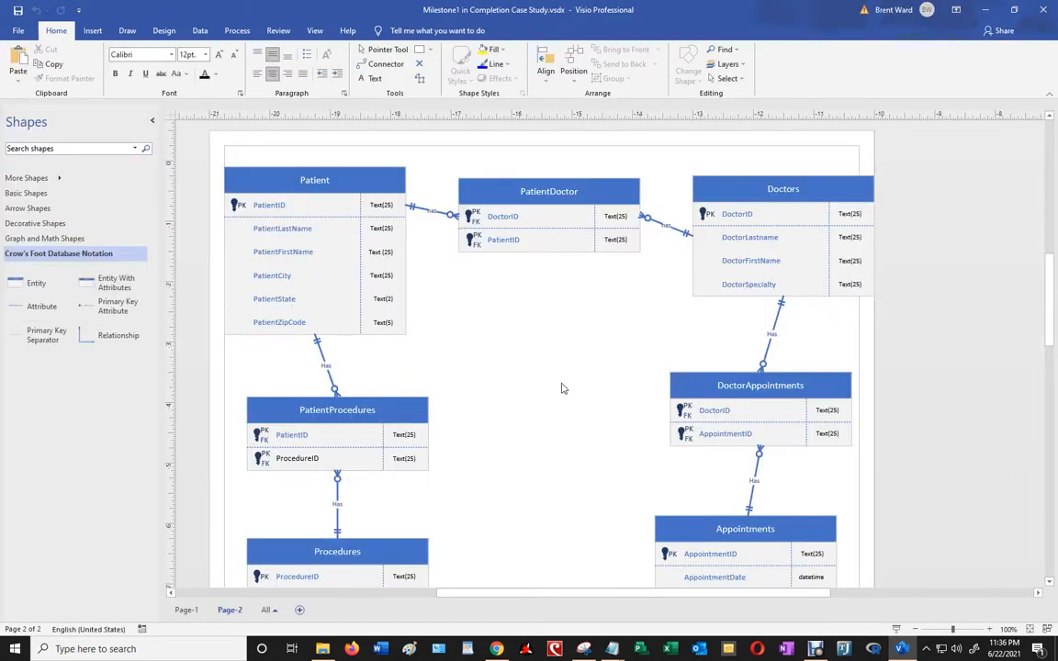
Move the Patient entity into the open space below PatientDoctor and delete the relationship line connecting those two entities
{"action": "scroll", "coordinate": [563, 388], "scroll_direction": "down", "scroll_amount": 2}
{"action": "scroll", "coordinate": [563, 389], "scroll_direction": "up", "scroll_amount": 4}
{"action": "scroll", "coordinate": [563, 388], "scroll_direction": "down", "scroll_amount": 1}
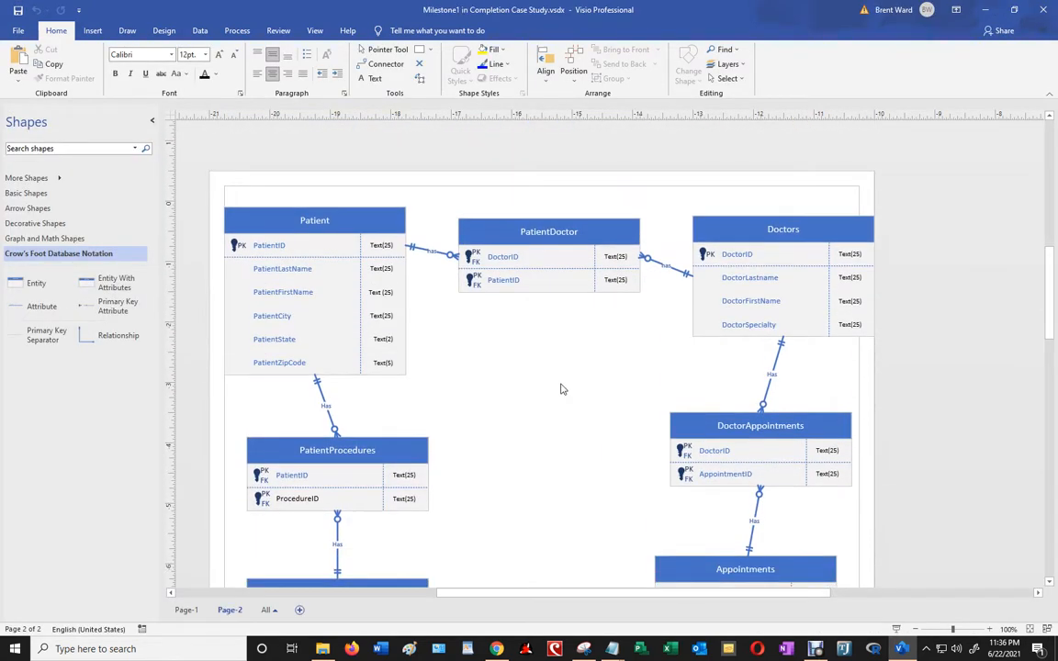
{"action": "left_click", "coordinate": [356, 232]}
{"action": "left_click", "coordinate": [753, 239]}
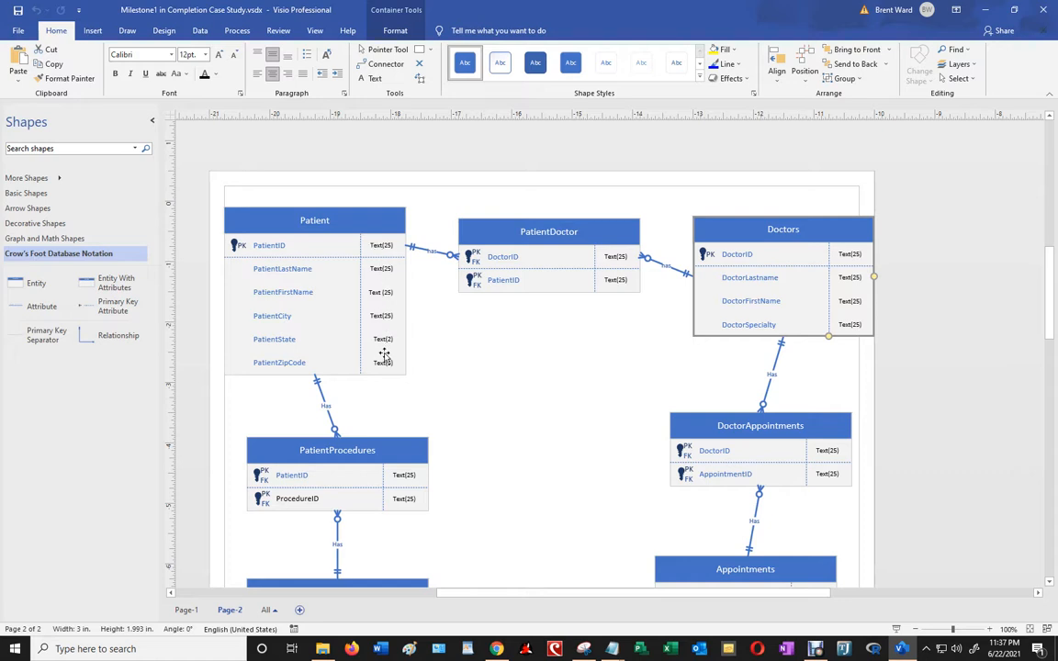
{"action": "left_click", "coordinate": [357, 223]}
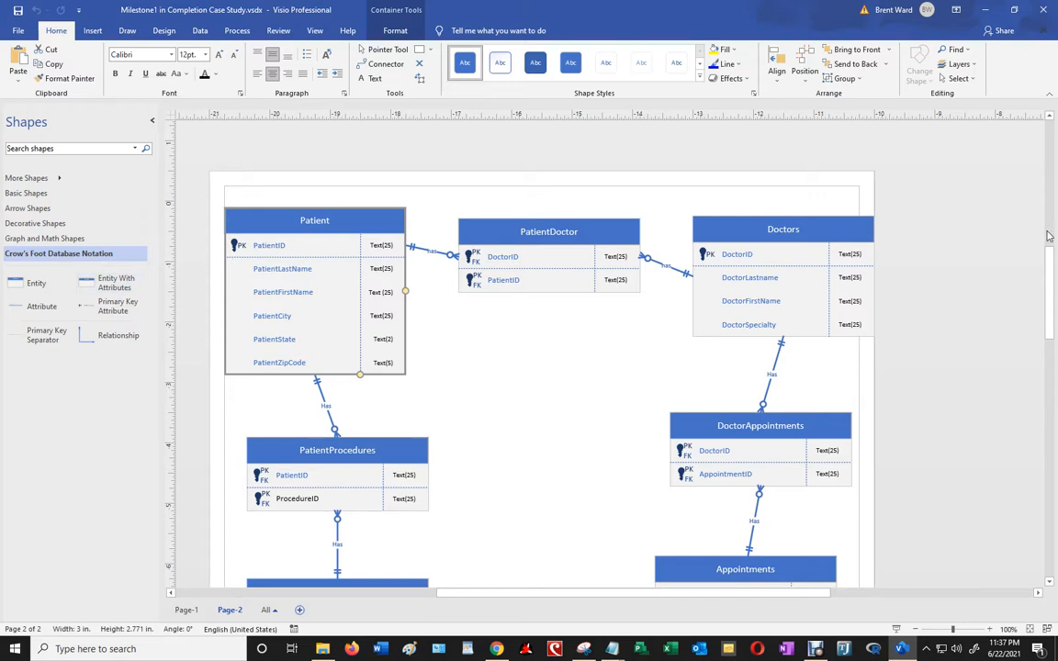
{"action": "left_click_drag", "start_coordinate": [309, 224], "coordinate": [500, 393]}
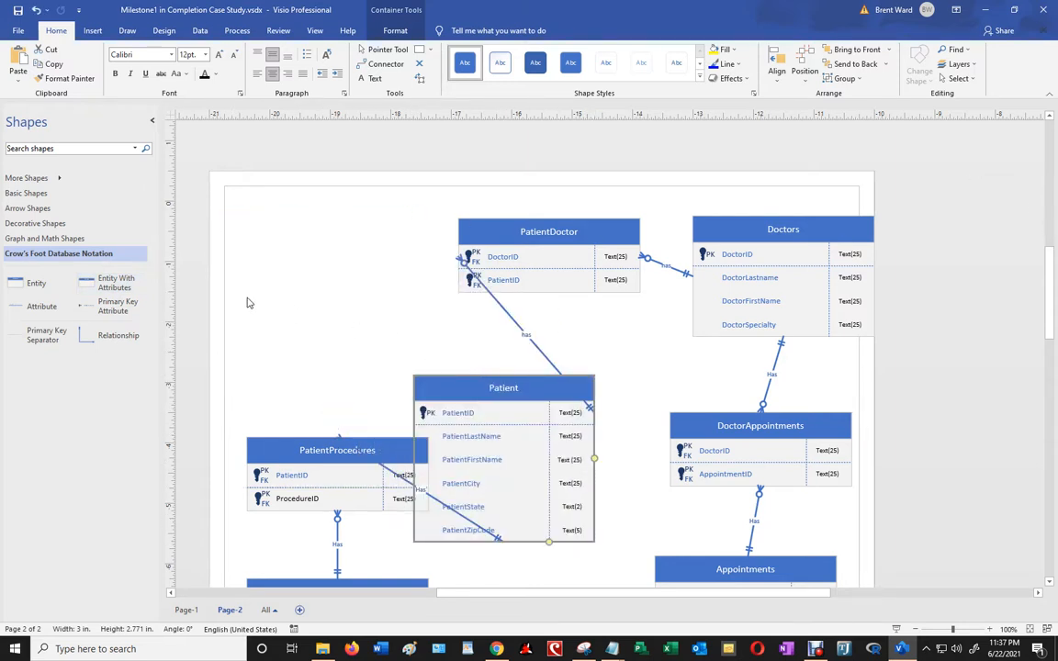
{"action": "left_click", "coordinate": [519, 328]}
{"action": "key", "text": "Delete"}
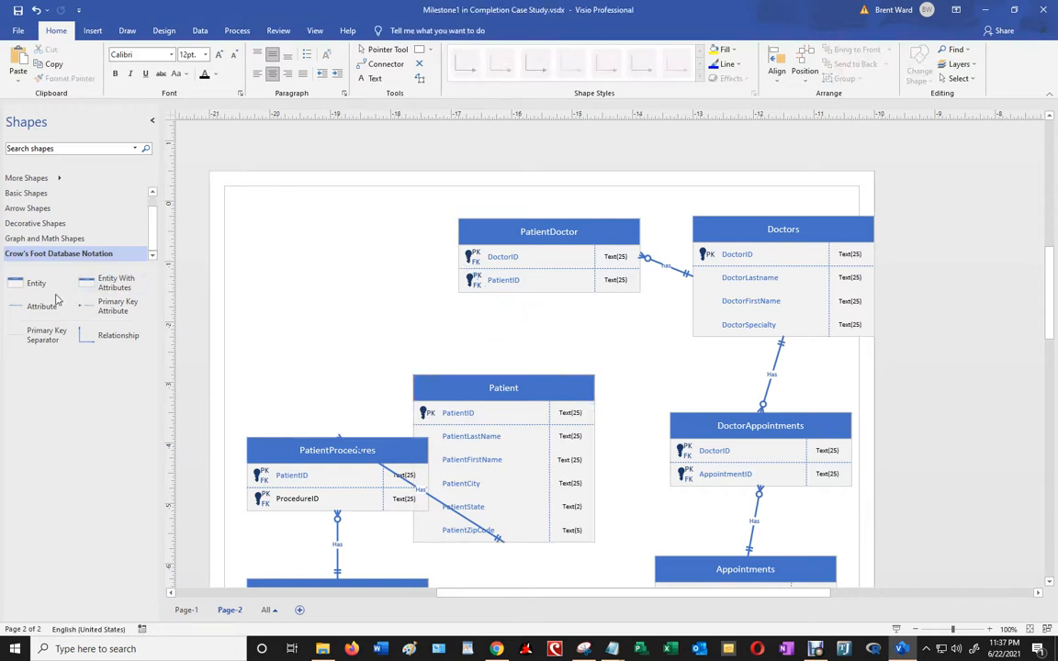
Add a new Entity in the empty area beside PatientDoctor, naming it Patient and its primary key PatientID
{"action": "left_click_drag", "start_coordinate": [31, 284], "coordinate": [313, 245]}
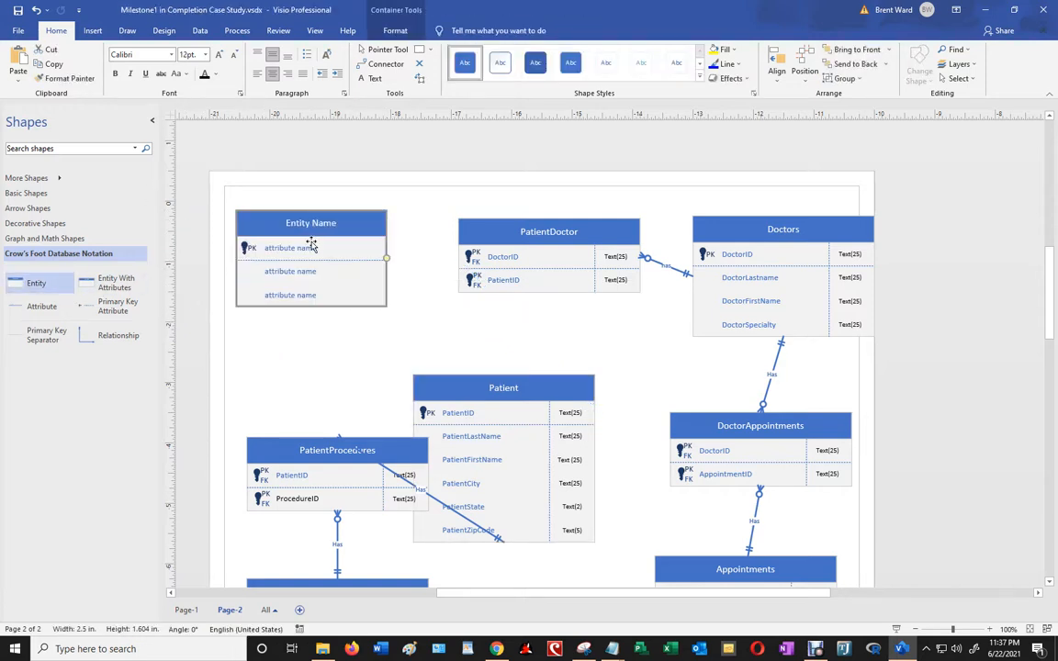
{"action": "double_click", "coordinate": [312, 225]}
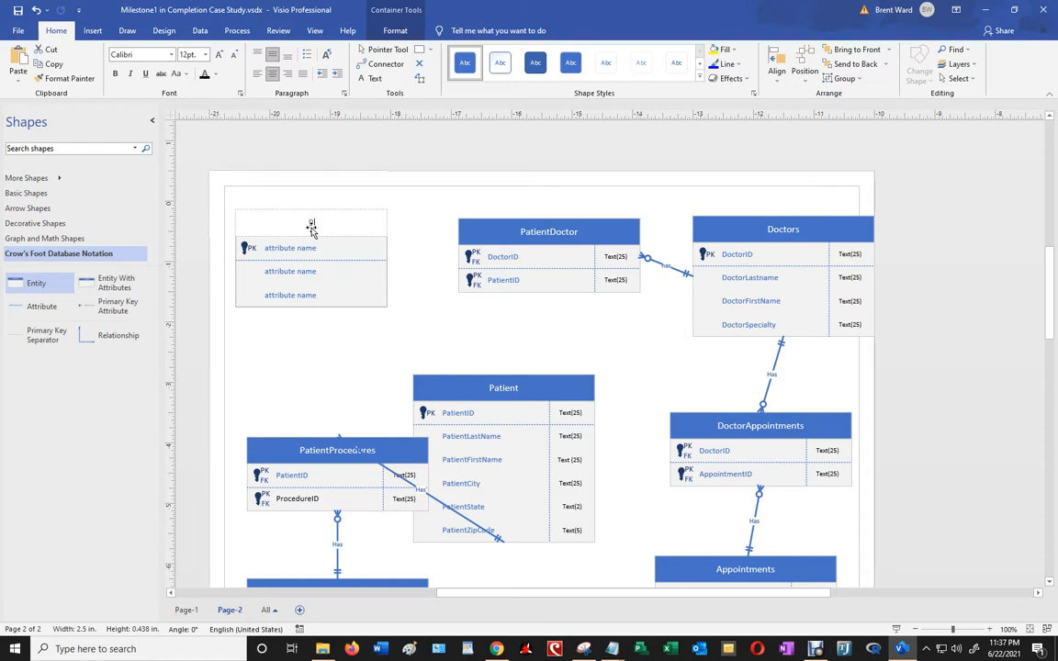
{"action": "key", "text": "BackSpace"}
{"action": "type", "text": "Patient"}
{"action": "double_click", "coordinate": [309, 248]}
{"action": "type", "text": "P"}
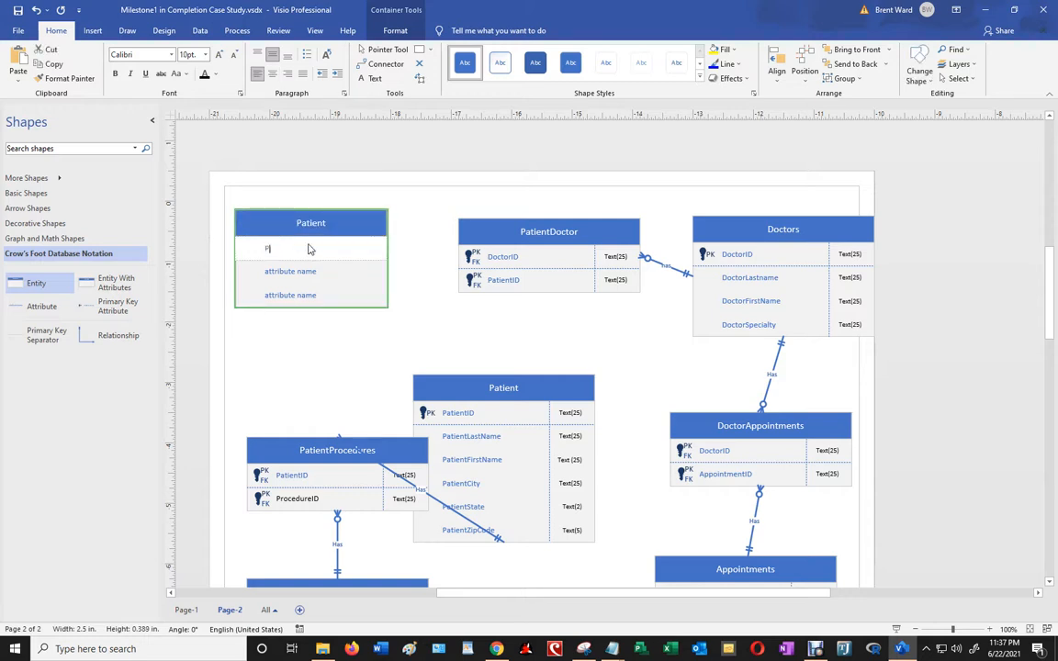
{"action": "type", "text": "atientID"}
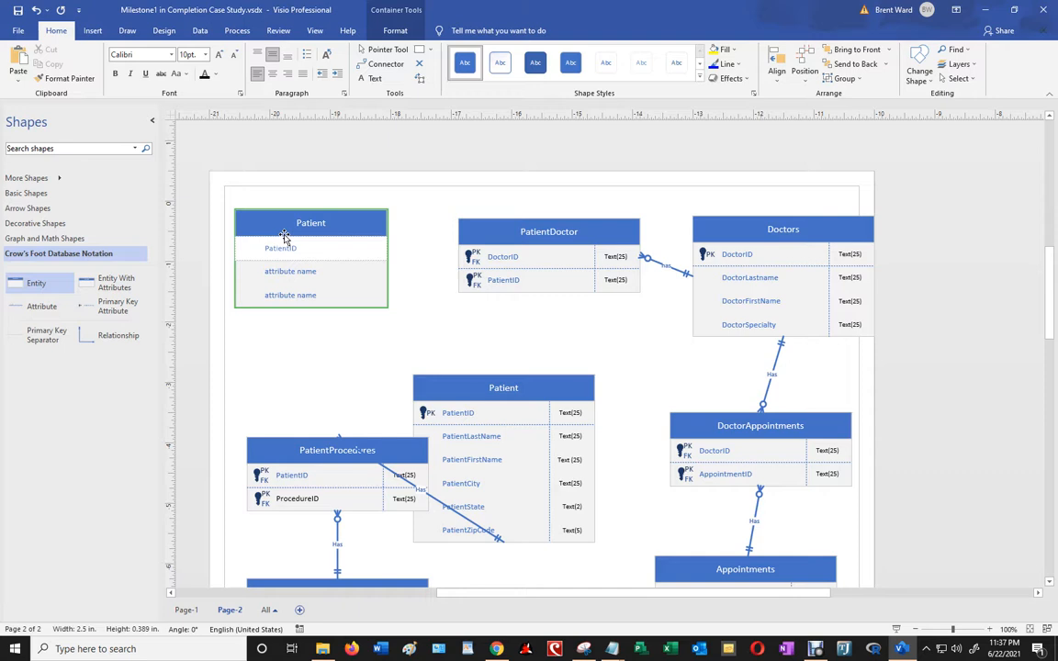
Rename the new Patient entity's two placeholder attributes as PatientLastname and PatientFirstName
{"action": "left_click", "coordinate": [314, 272]}
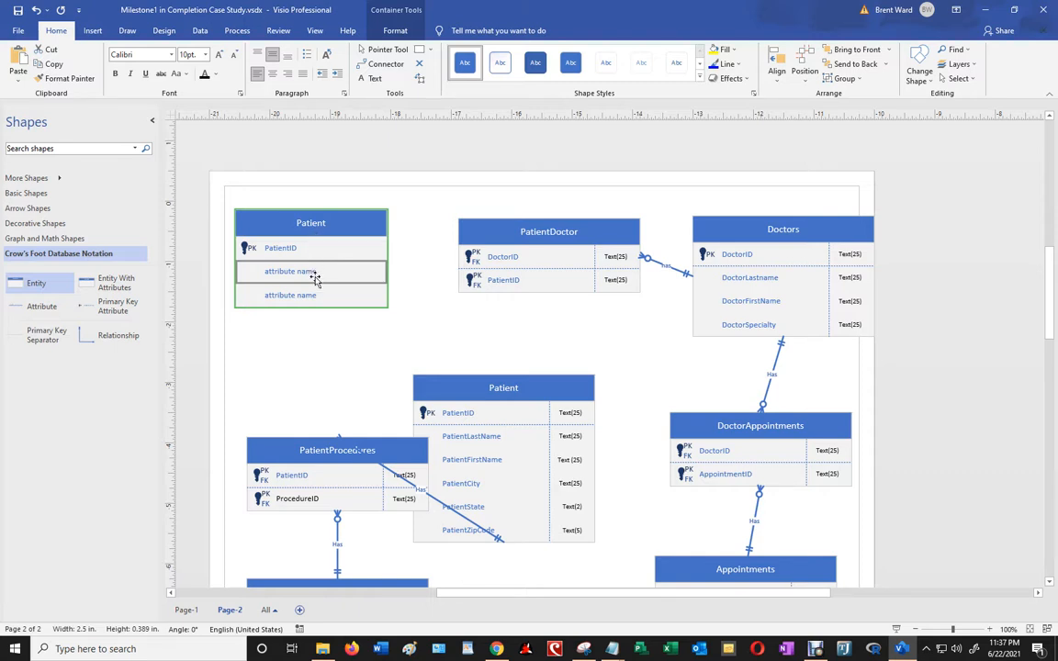
{"action": "type", "text": "PatientLas"}
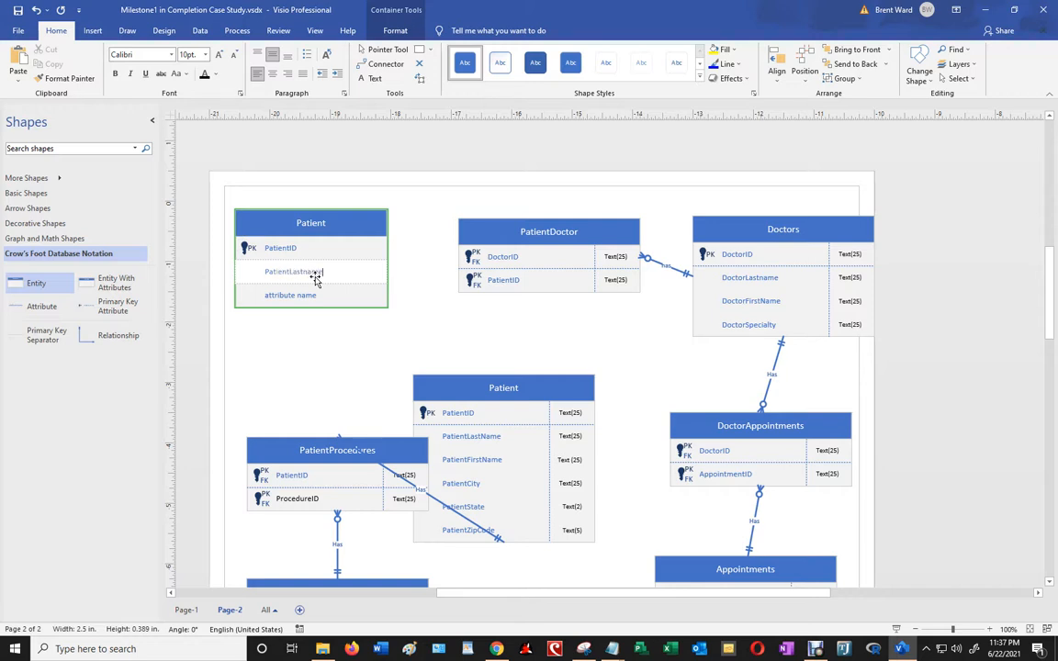
{"action": "left_click", "coordinate": [308, 298]}
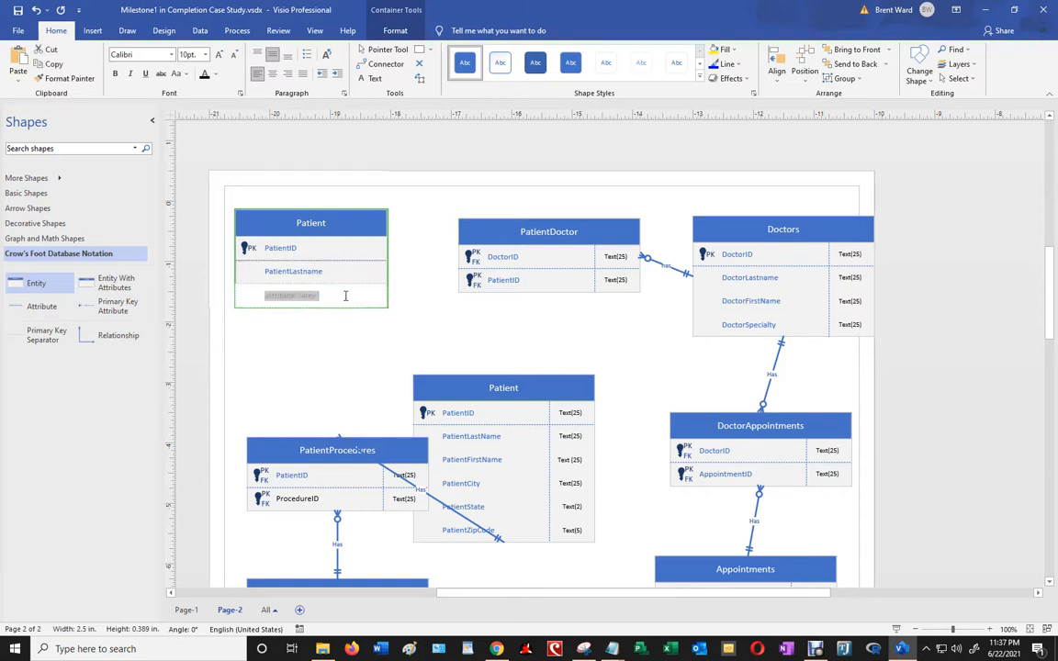
{"action": "type", "text": "PatientFirstName"}
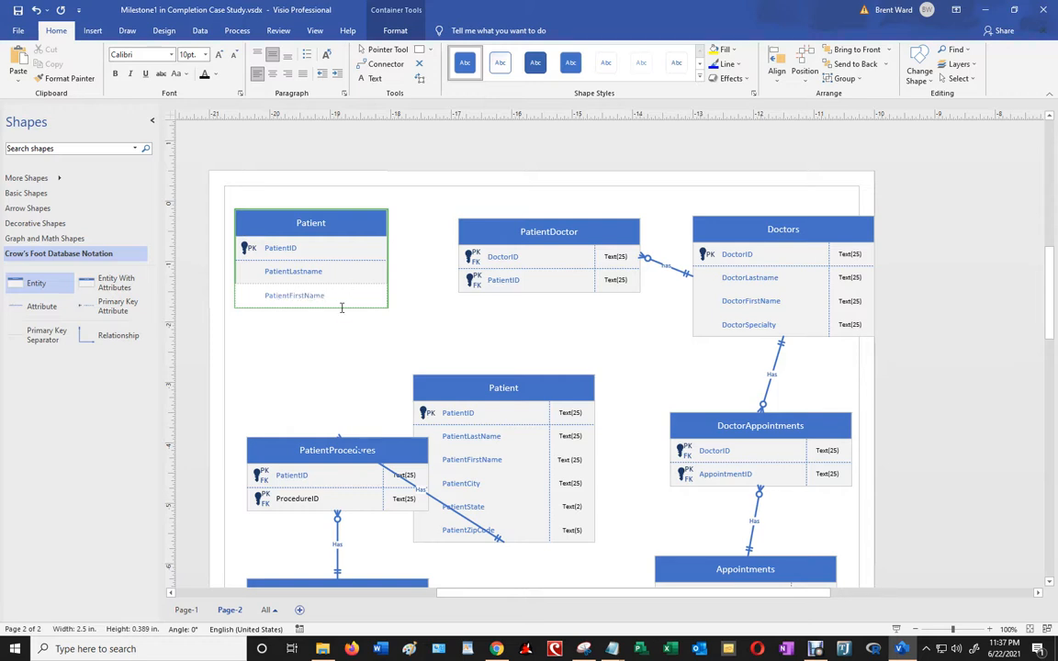
{"action": "left_click", "coordinate": [338, 316]}
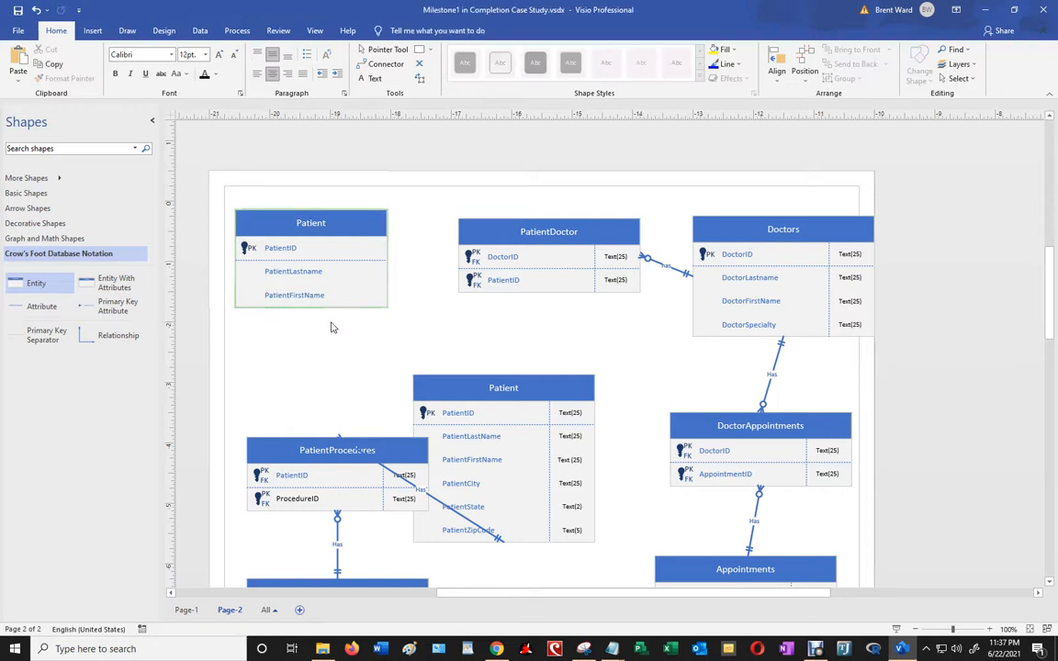
Add an attribute named PatientCity below PatientFirstName in the new Patient entity
{"action": "left_click_drag", "start_coordinate": [42, 311], "coordinate": [309, 327]}
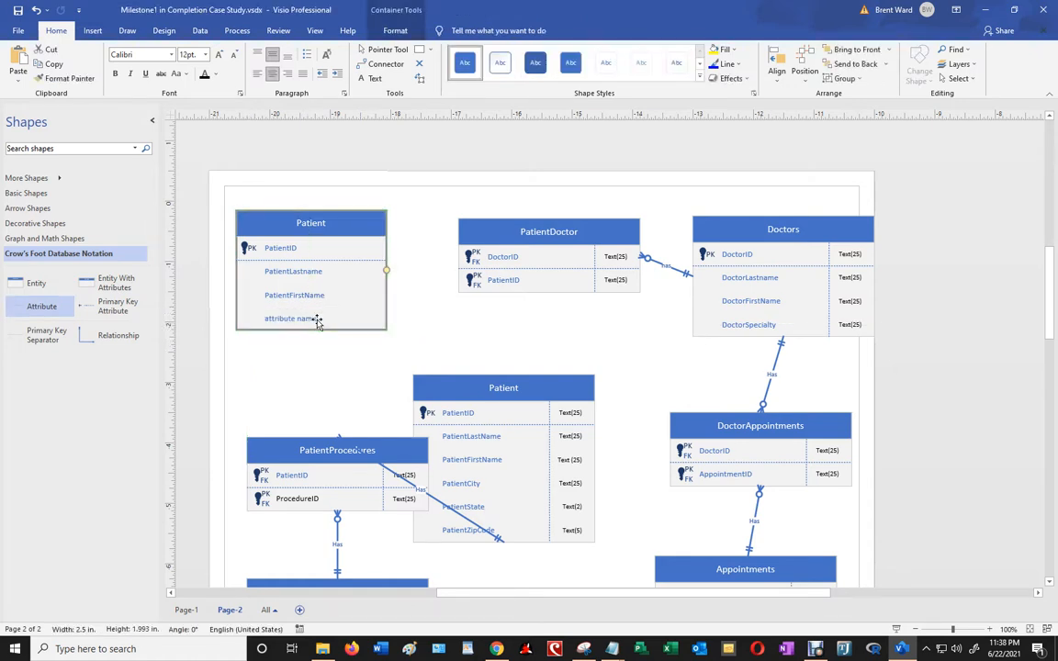
{"action": "double_click", "coordinate": [313, 321]}
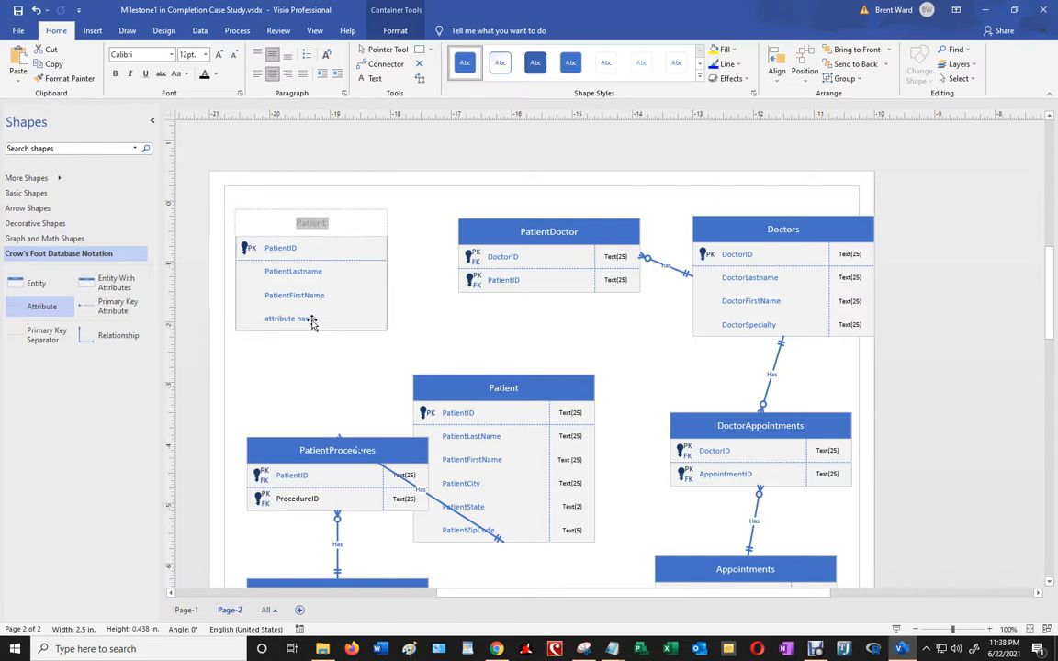
{"action": "type", "text": "PatientCity"}
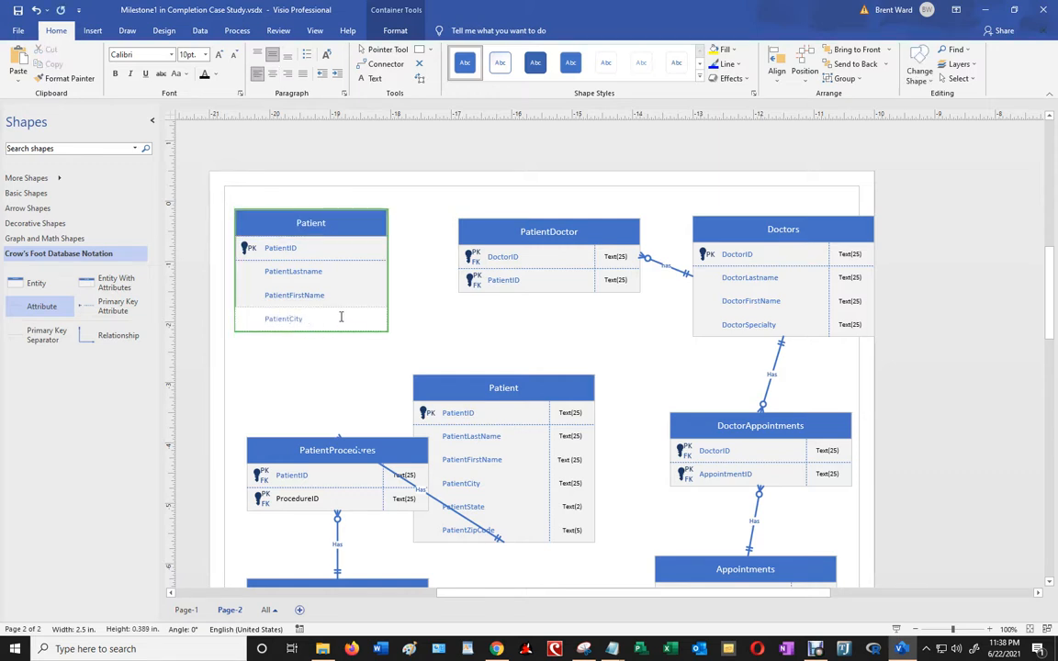
{"action": "left_click", "coordinate": [293, 369]}
Add an attribute named PatientState below PatientCity in the new Patient entity
{"action": "left_click", "coordinate": [40, 310]}
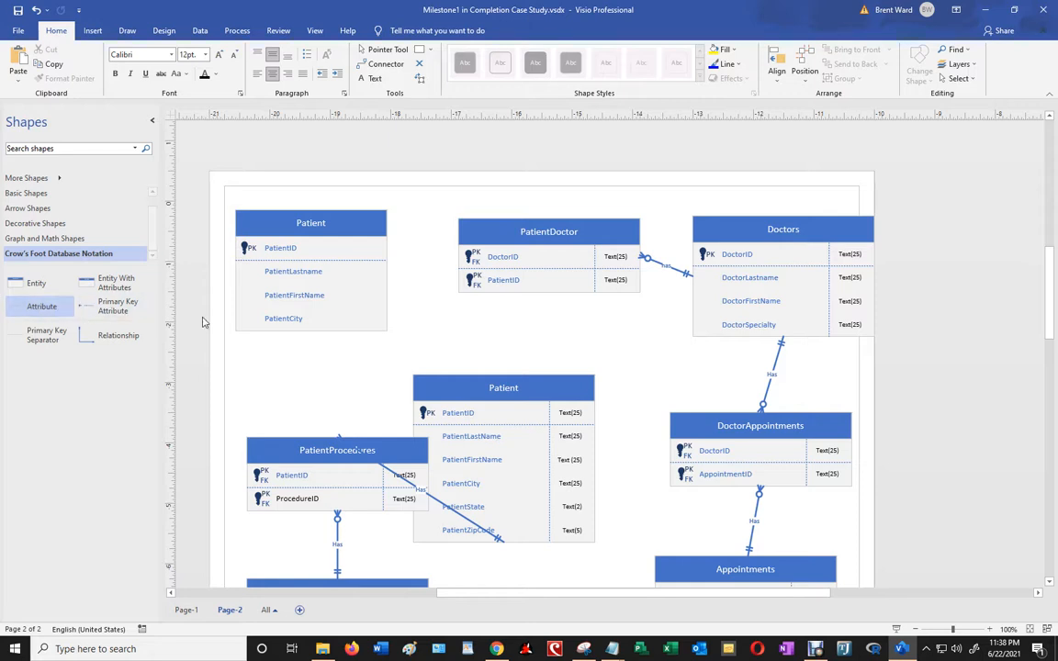
{"action": "left_click_drag", "start_coordinate": [34, 317], "coordinate": [292, 349]}
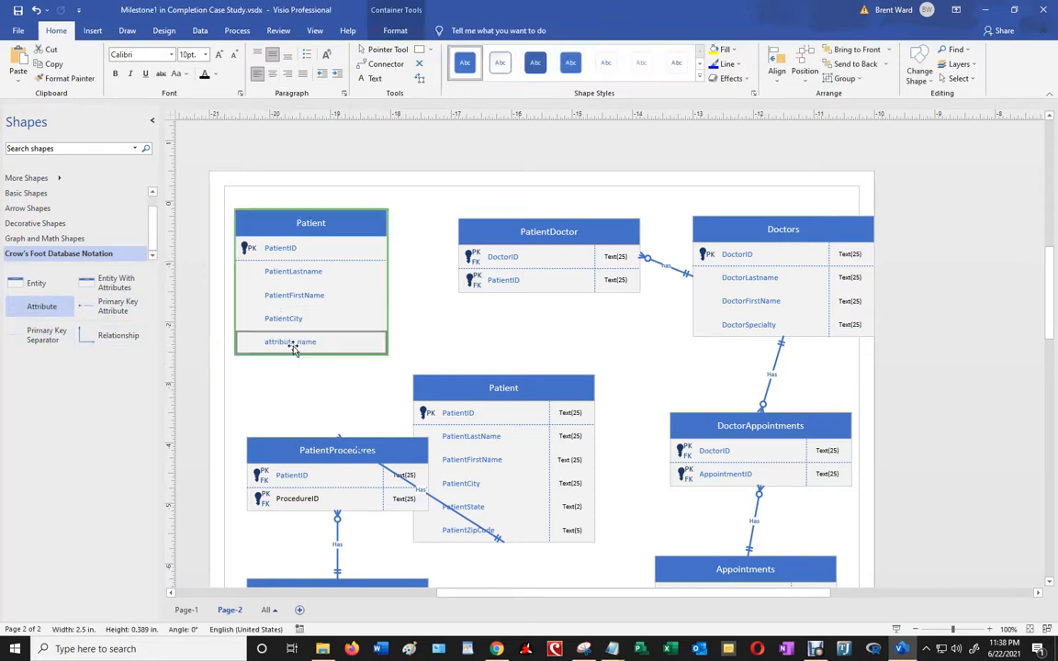
{"action": "double_click", "coordinate": [321, 347]}
{"action": "type", "text": "PatientState"}
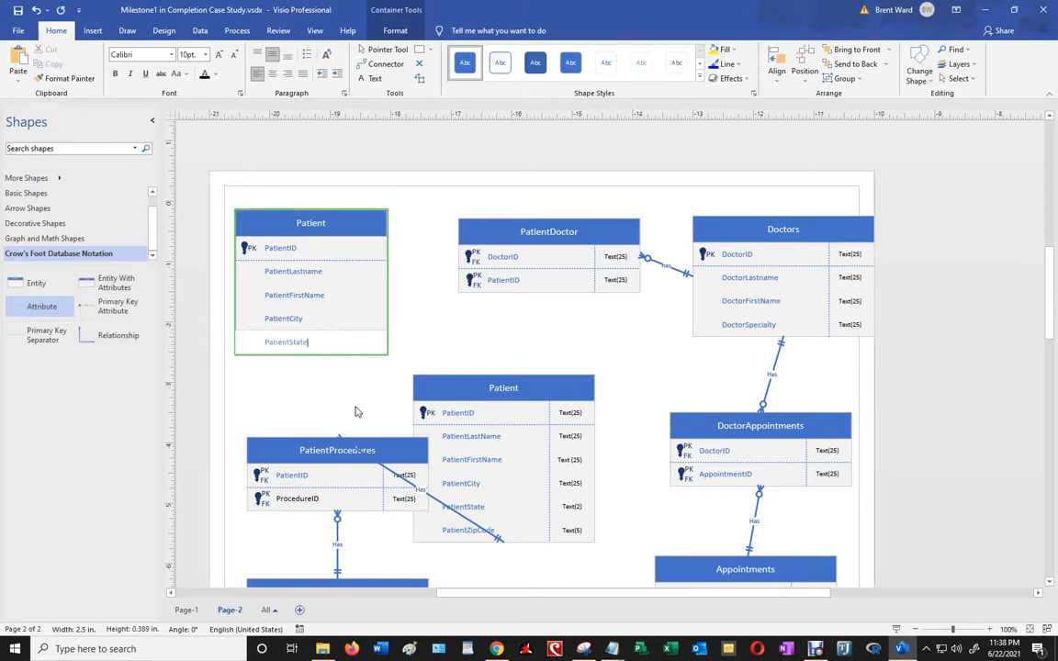
{"action": "left_click", "coordinate": [317, 368]}
Add an attribute named PatientZipCode below PatientState in the new Patient entity
{"action": "left_click_drag", "start_coordinate": [41, 305], "coordinate": [295, 366]}
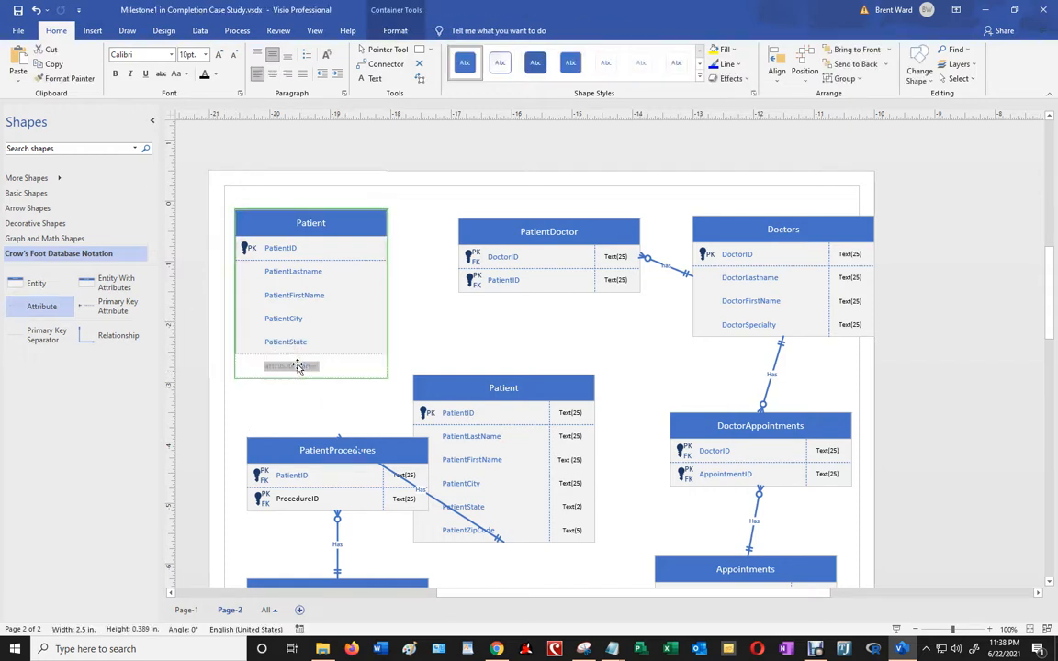
{"action": "type", "text": "PatientZipCode"}
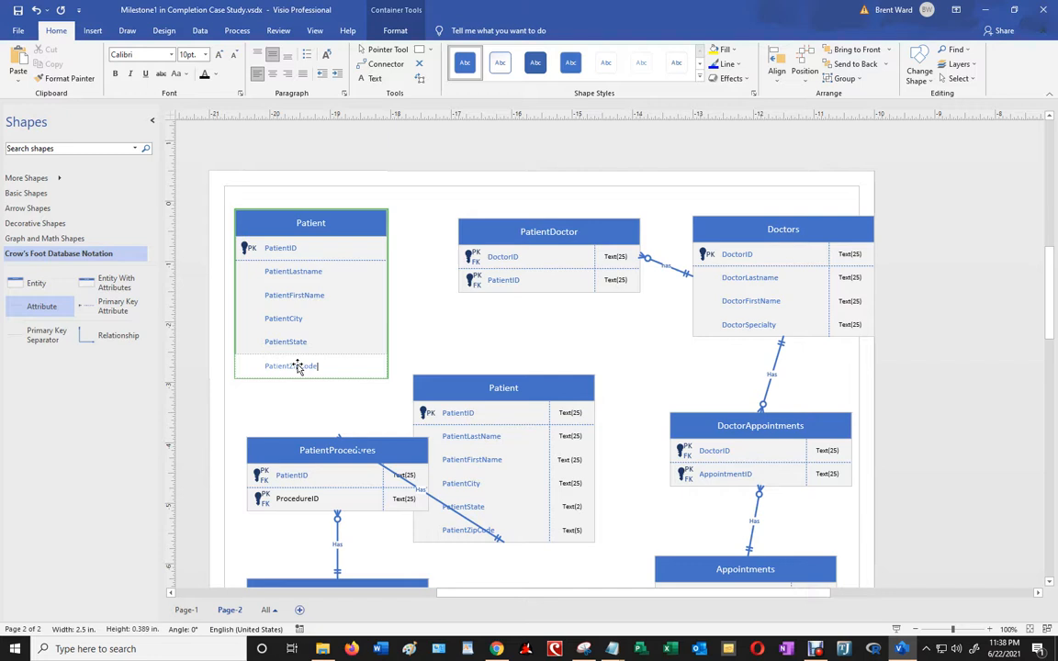
{"action": "left_click", "coordinate": [409, 337]}
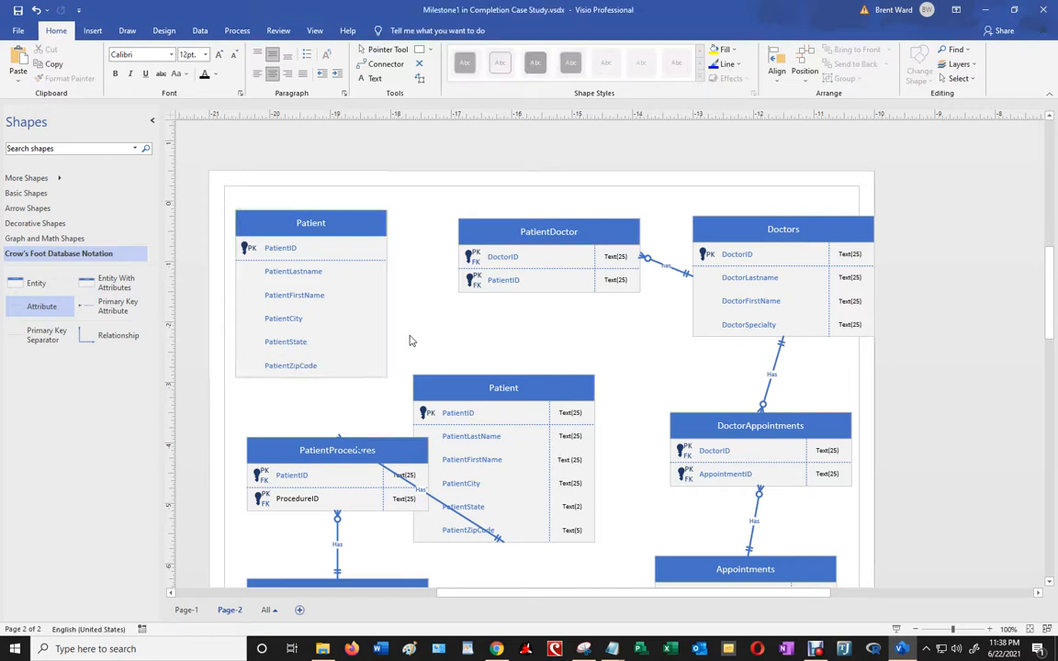
Add a Relationship connector between the new Patient entity and PatientDoctor, and make it a straight connector
{"action": "left_click", "coordinate": [323, 229]}
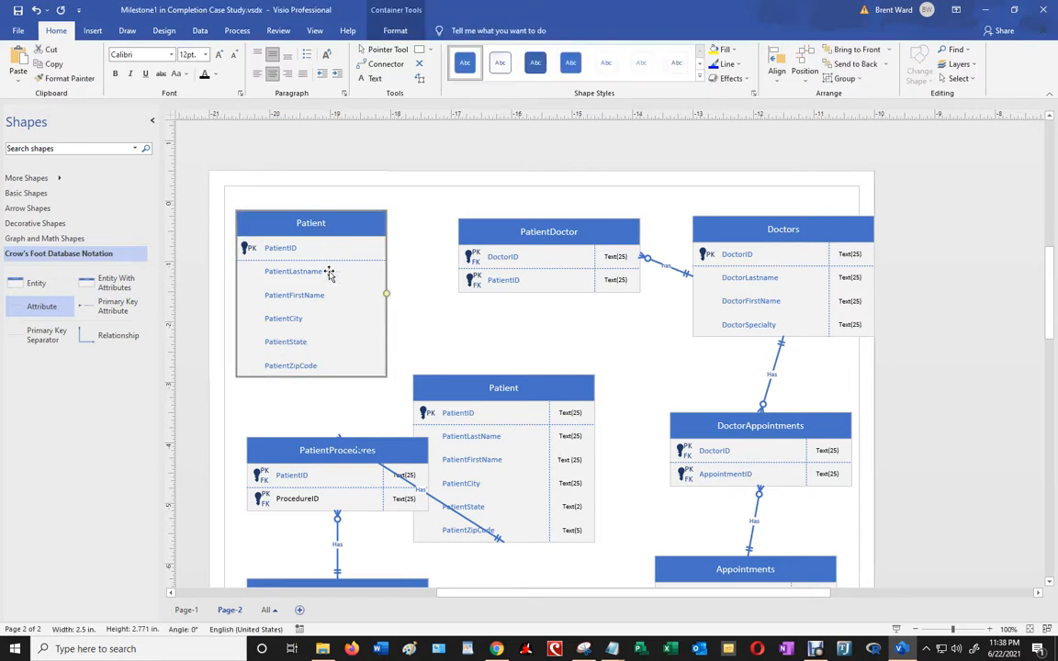
{"action": "left_click", "coordinate": [559, 231]}
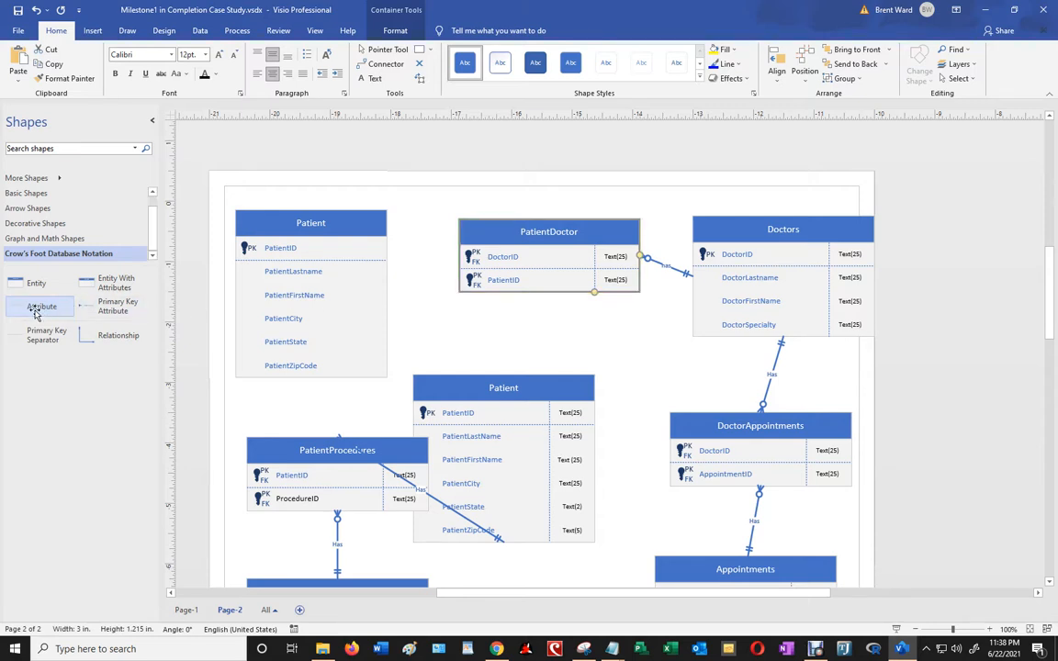
{"action": "mouse_move", "coordinate": [30, 304]}
{"action": "left_mouse_down"}
{"action": "mouse_move", "coordinate": [312, 311]}
{"action": "mouse_move", "coordinate": [42, 305]}
{"action": "left_mouse_up"}
{"action": "left_click", "coordinate": [656, 260]}
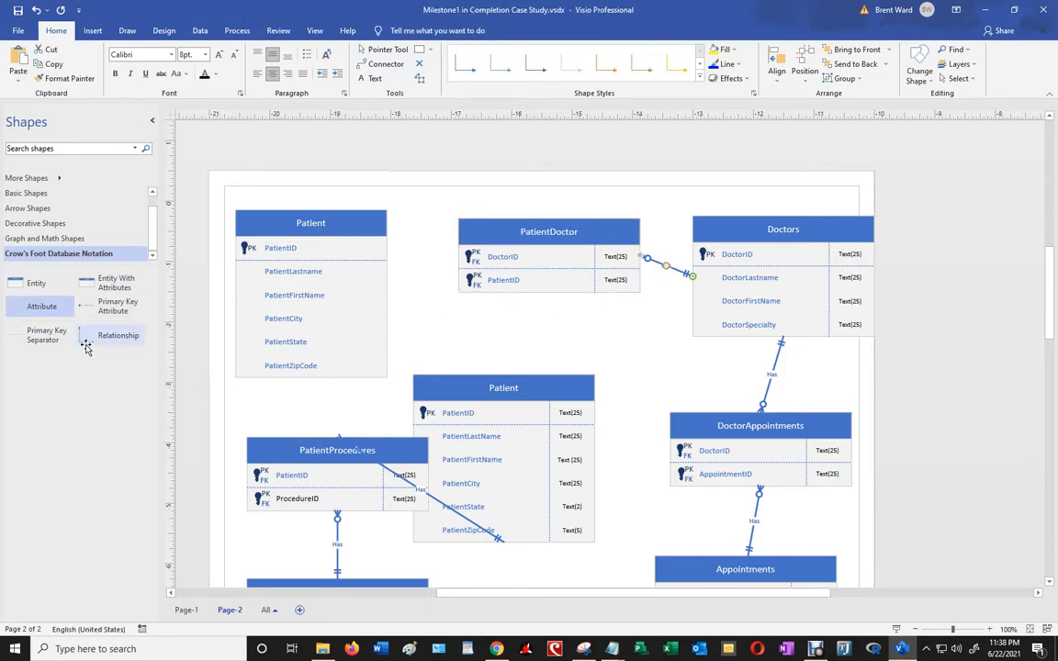
{"action": "left_click_drag", "start_coordinate": [83, 338], "coordinate": [448, 313]}
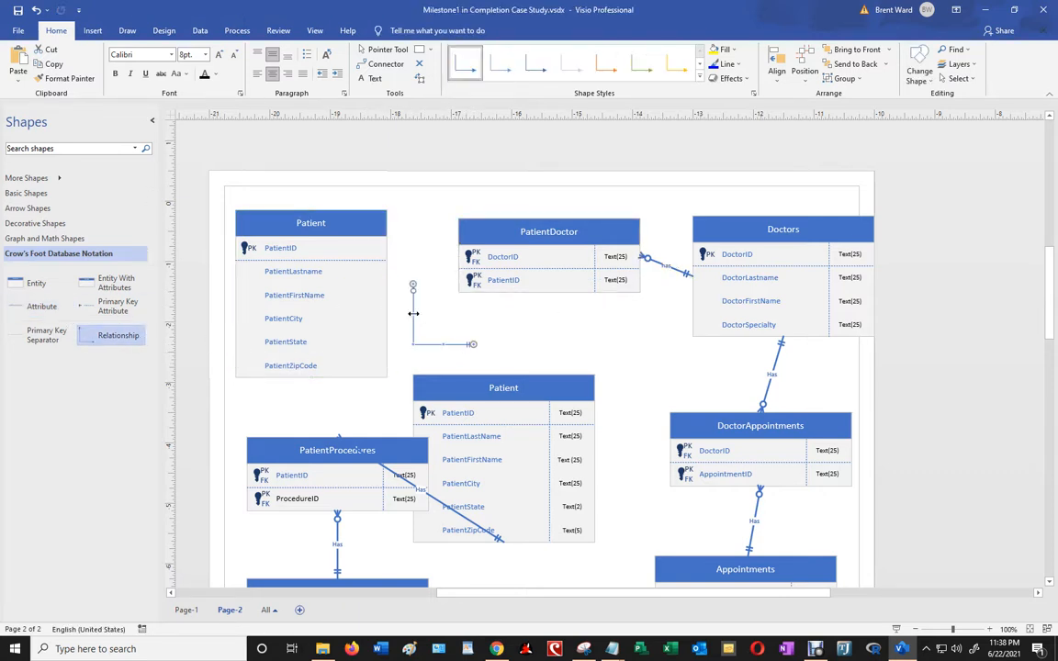
{"action": "right_click", "coordinate": [412, 313]}
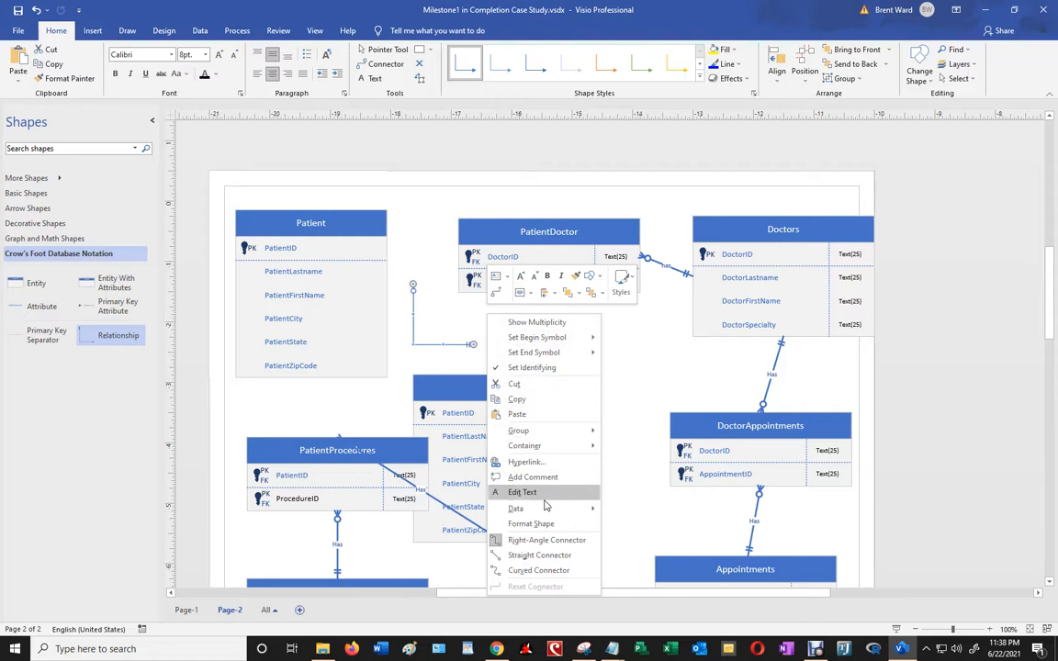
{"action": "left_click", "coordinate": [540, 555]}
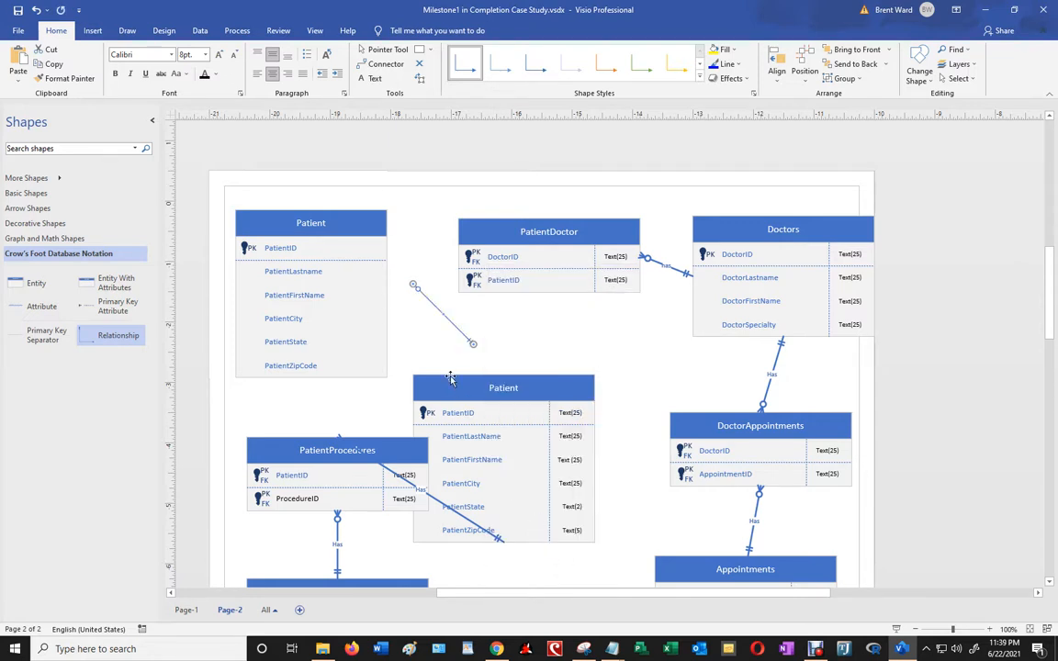
Increase the line width of the new relationship connector to match the thicker existing relationship lines
{"action": "right_click", "coordinate": [446, 322]}
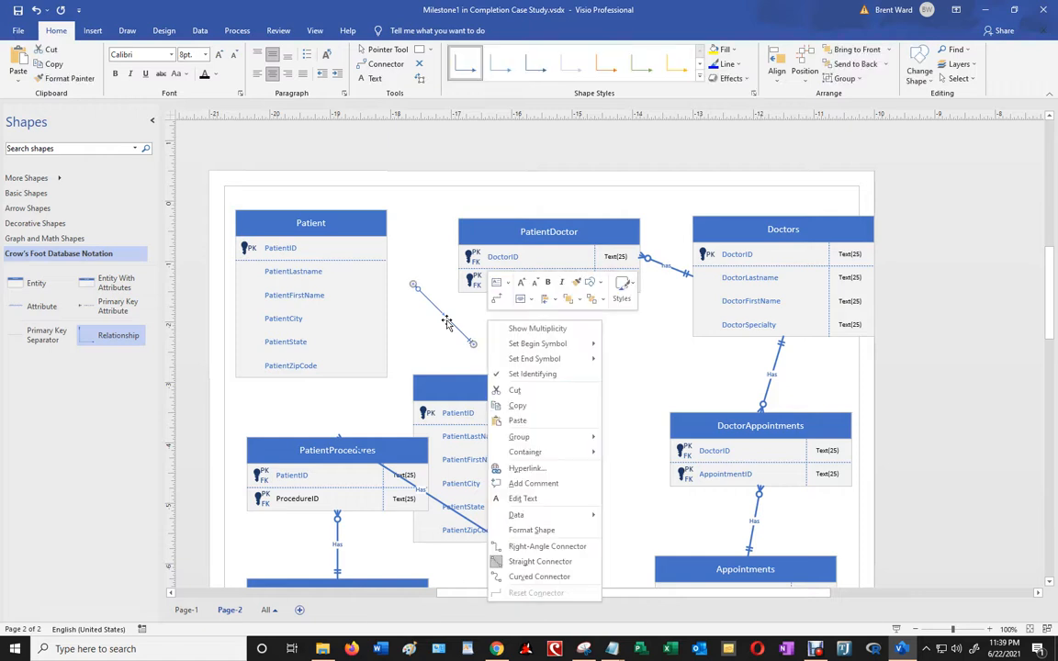
{"action": "left_click", "coordinate": [540, 530]}
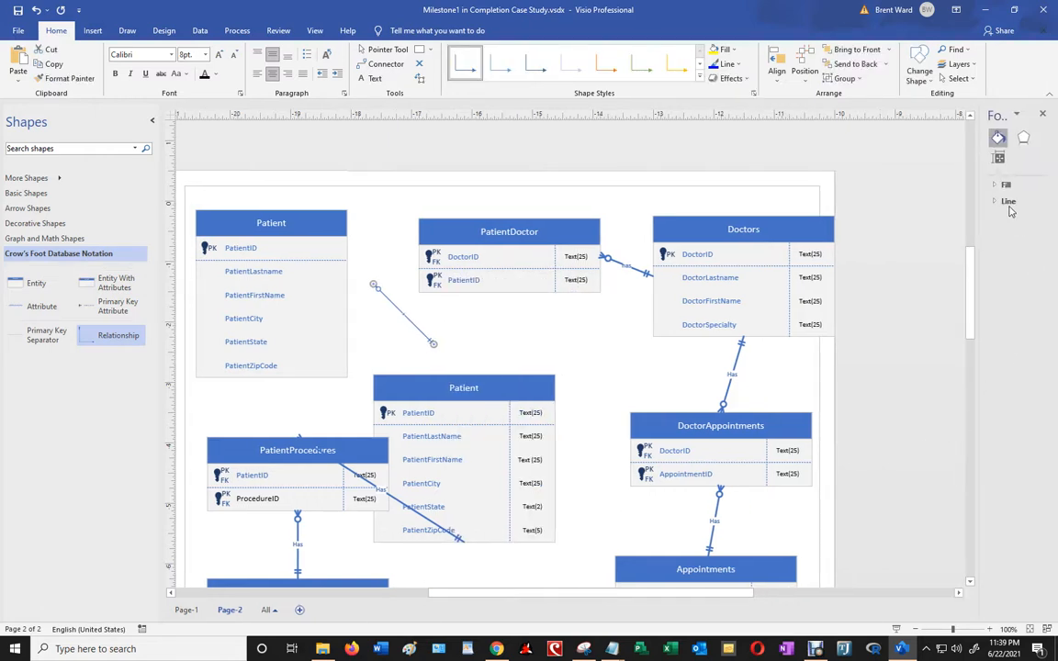
{"action": "left_click", "coordinate": [1008, 202]}
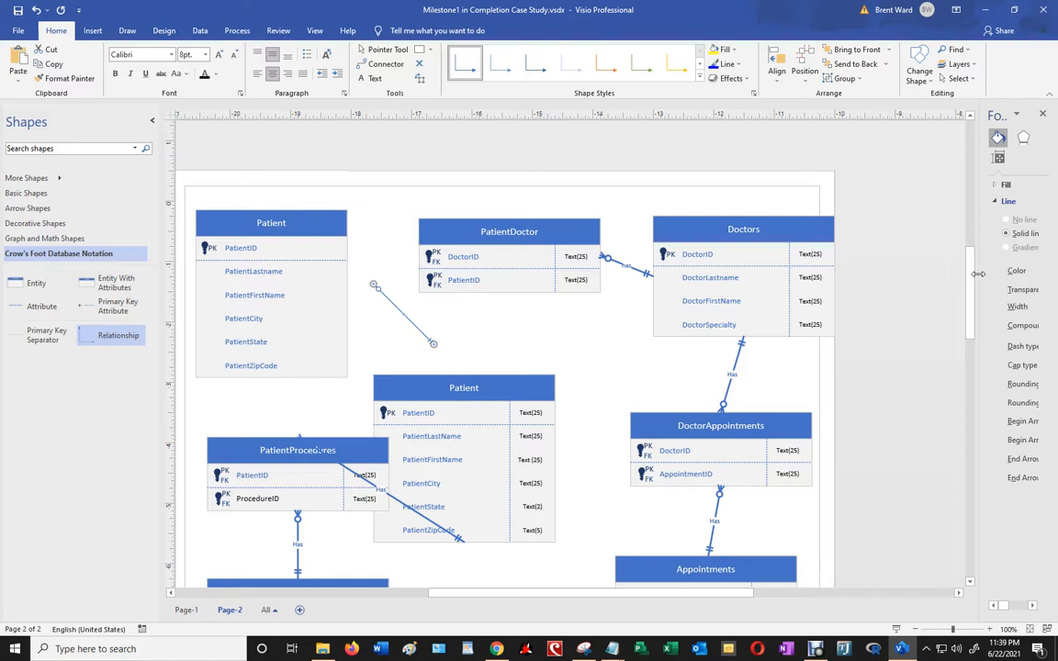
{"action": "left_click_drag", "start_coordinate": [978, 273], "coordinate": [887, 282]}
{"action": "left_click", "coordinate": [1033, 606]}
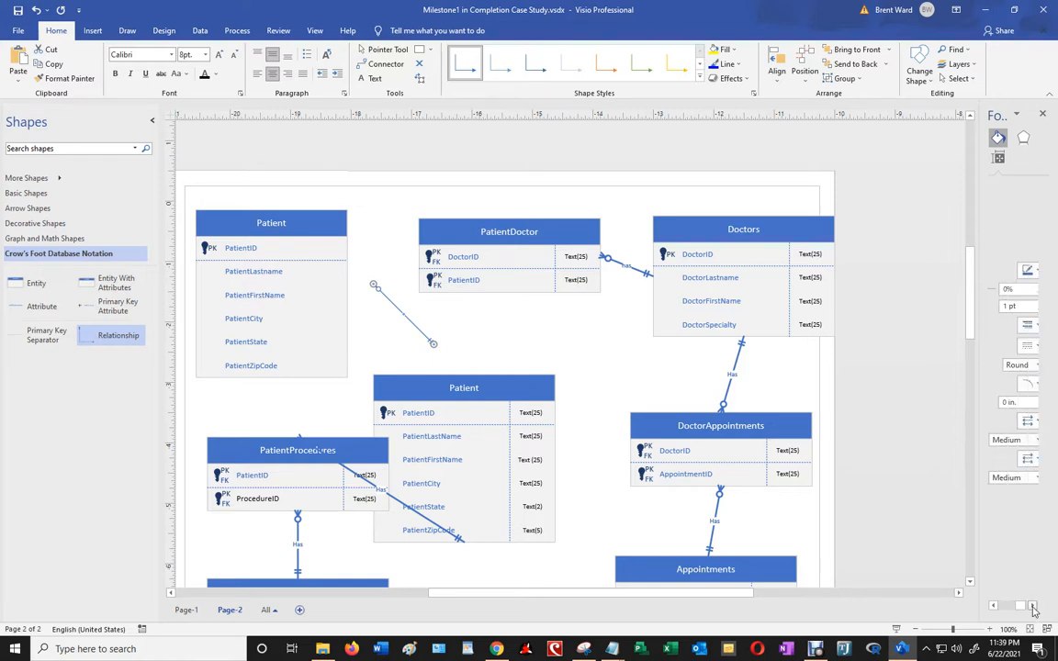
{"action": "left_click", "coordinate": [1034, 608]}
{"action": "left_click", "coordinate": [1032, 303]}
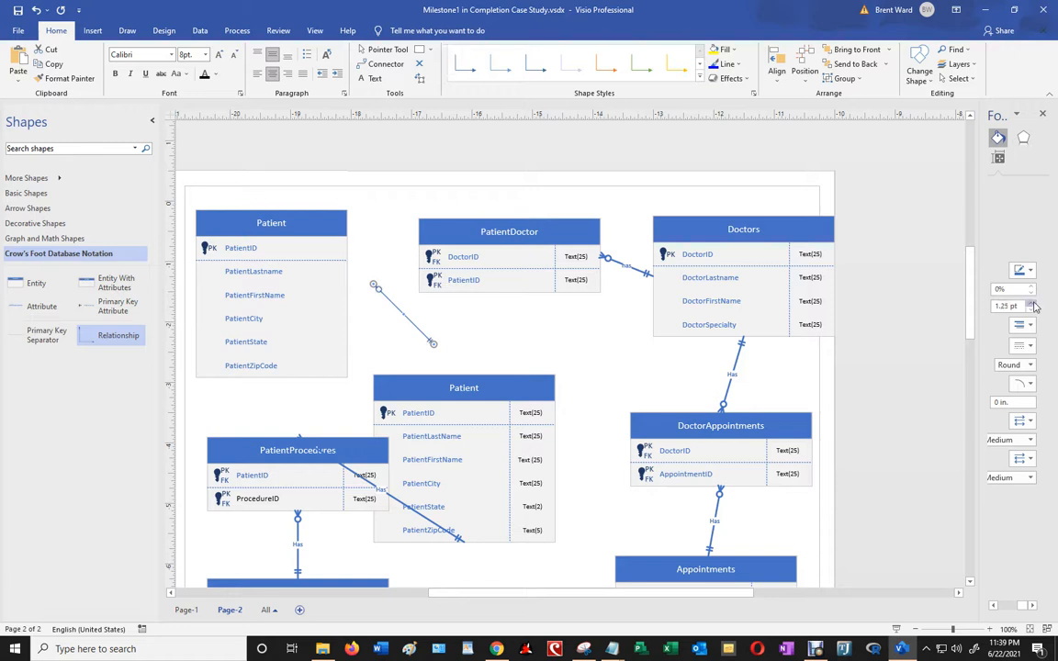
{"action": "left_click", "coordinate": [1032, 303]}
{"action": "left_click", "coordinate": [1032, 303]}
{"action": "left_click", "coordinate": [1032, 303]}
{"action": "left_click", "coordinate": [1032, 303]}
{"action": "left_click", "coordinate": [515, 332]}
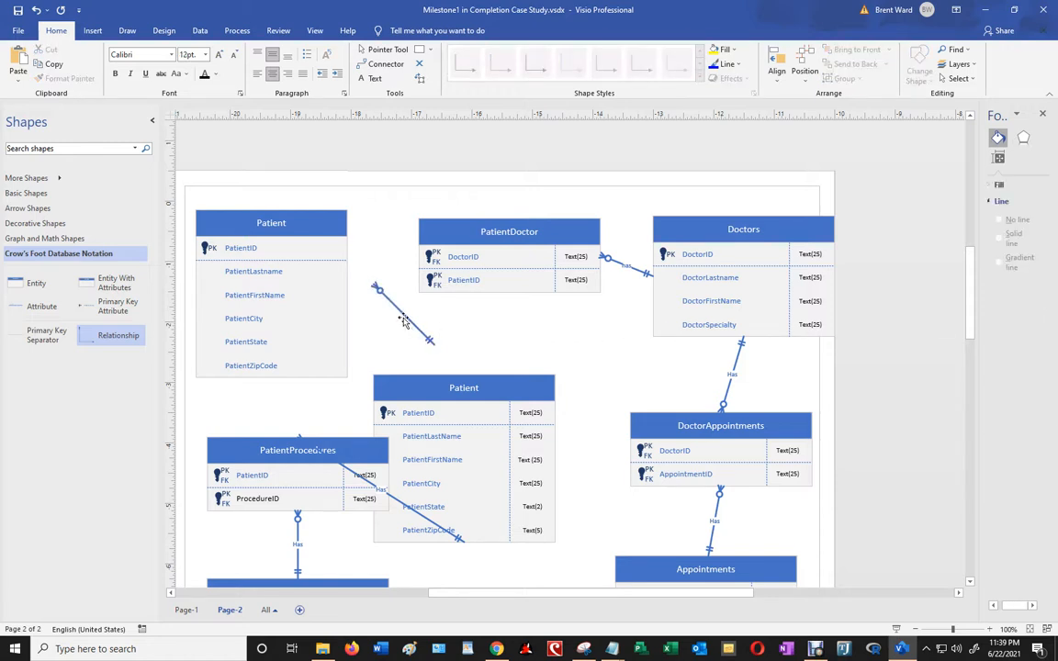
Label the new relationship "has" and attach its many end to PatientDoctor and its one end to the new Patient entity
{"action": "double_click", "coordinate": [404, 322]}
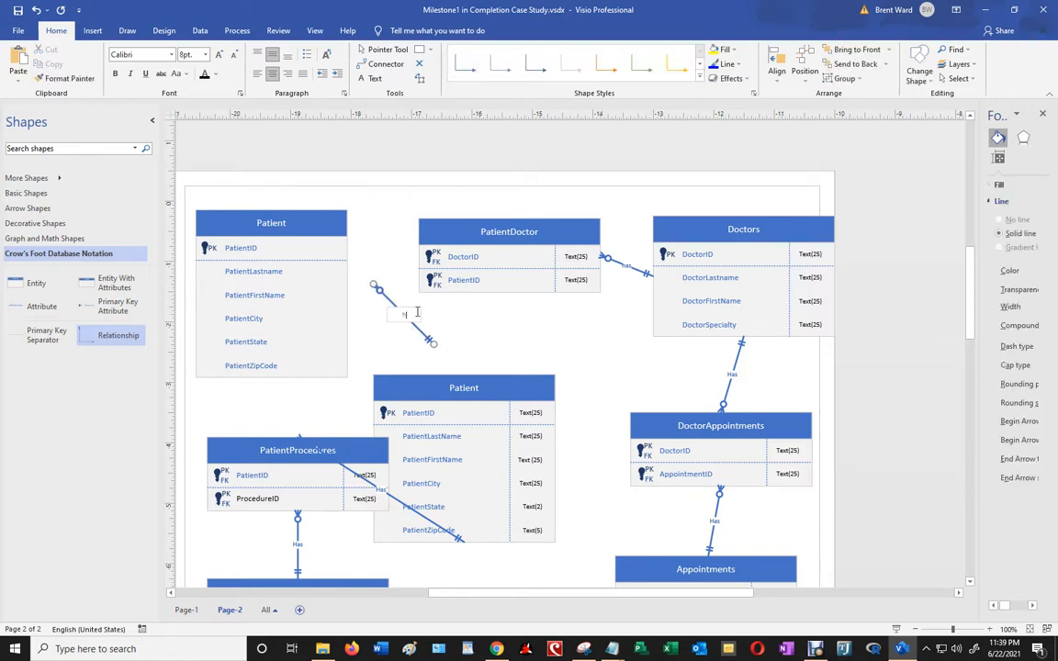
{"action": "left_click", "coordinate": [412, 341]}
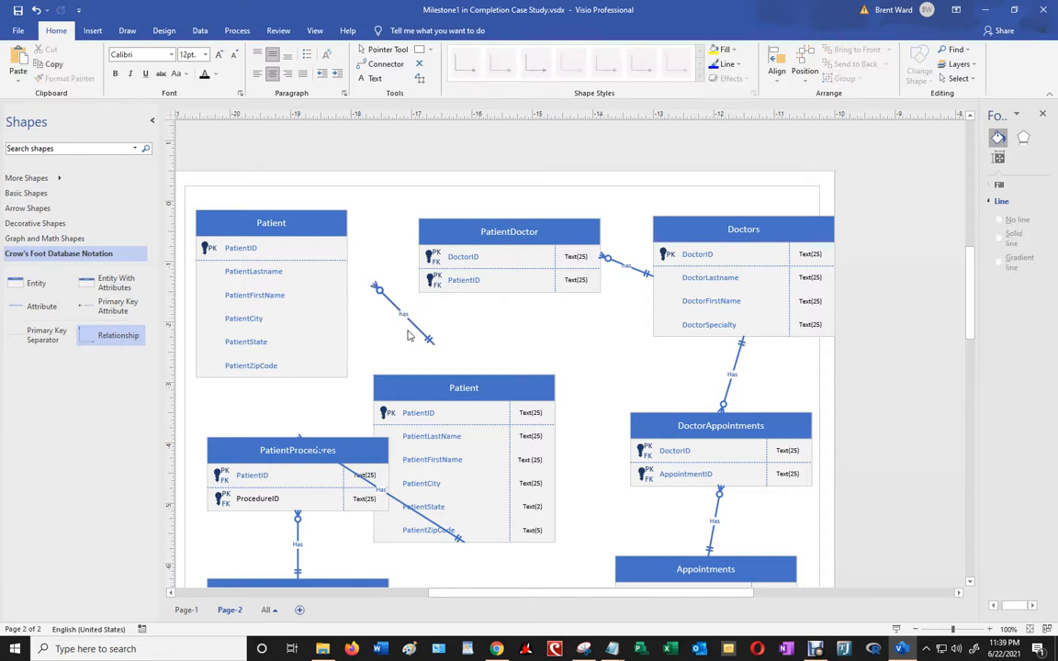
{"action": "left_click_drag", "start_coordinate": [378, 288], "coordinate": [423, 276]}
{"action": "left_click_drag", "start_coordinate": [480, 331], "coordinate": [329, 284]}
{"action": "left_click", "coordinate": [435, 332]}
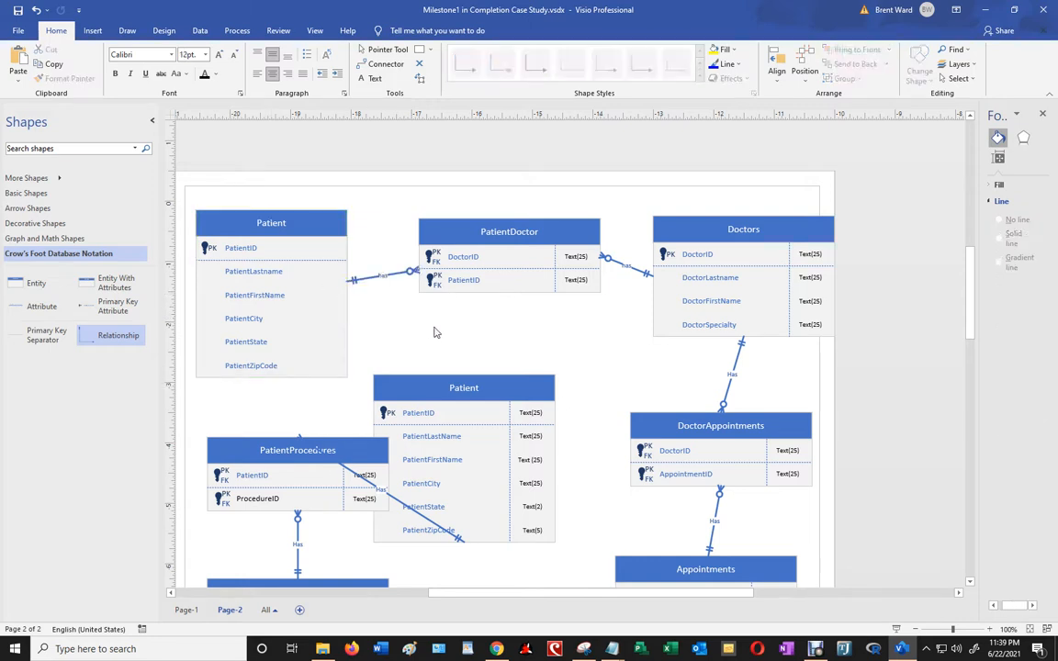
Delete the old Patient entity that overlaps PatientProcedures
{"action": "left_click", "coordinate": [256, 217]}
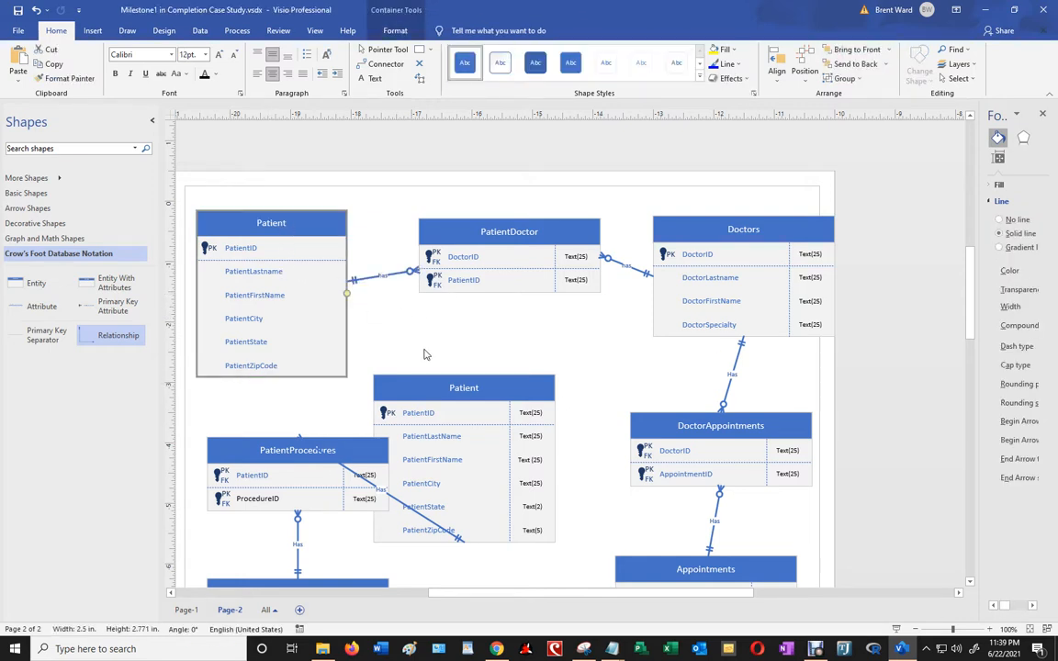
{"action": "left_click", "coordinate": [493, 390]}
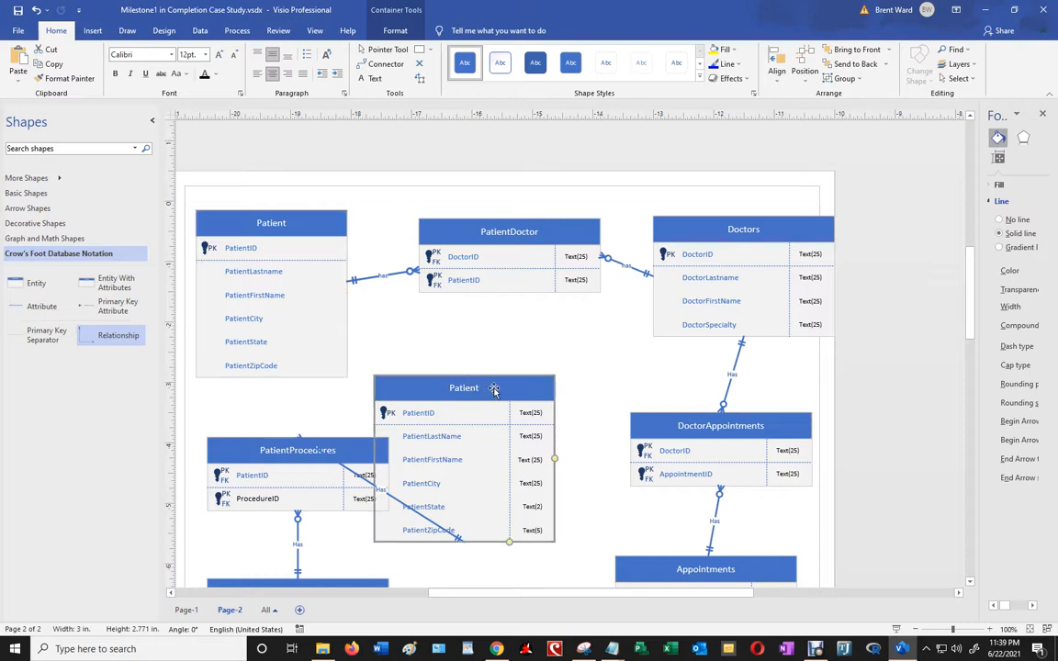
{"action": "key", "text": "Delete"}
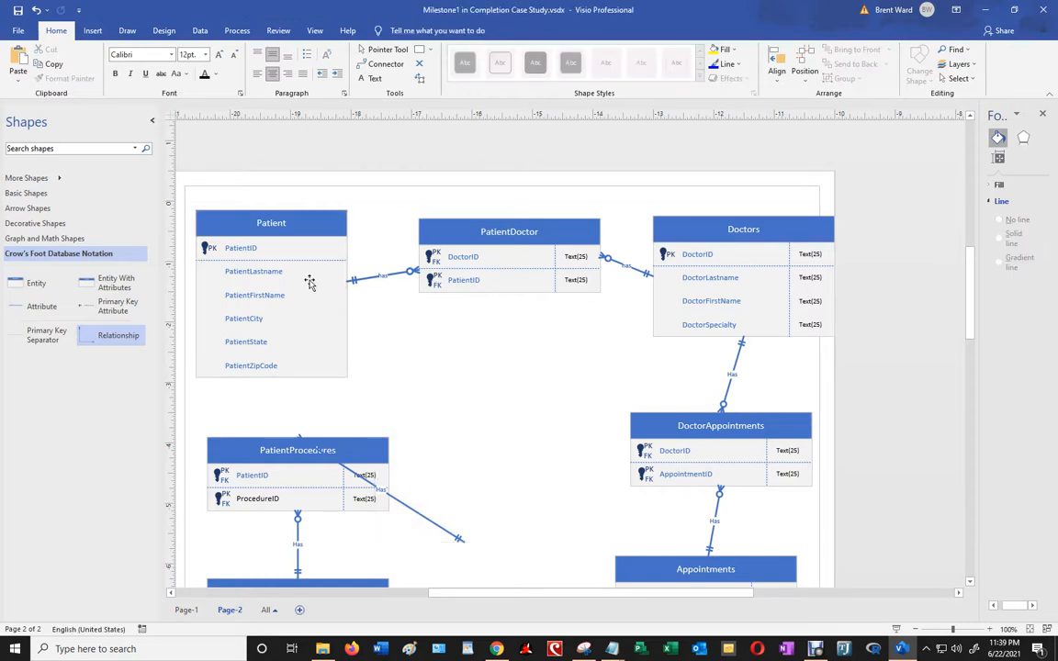
Reattach the loose end of the PatientProcedures relationship to the lower edge of the new Patient entity
{"action": "scroll", "coordinate": [770, 393], "scroll_direction": "down", "scroll_amount": 3}
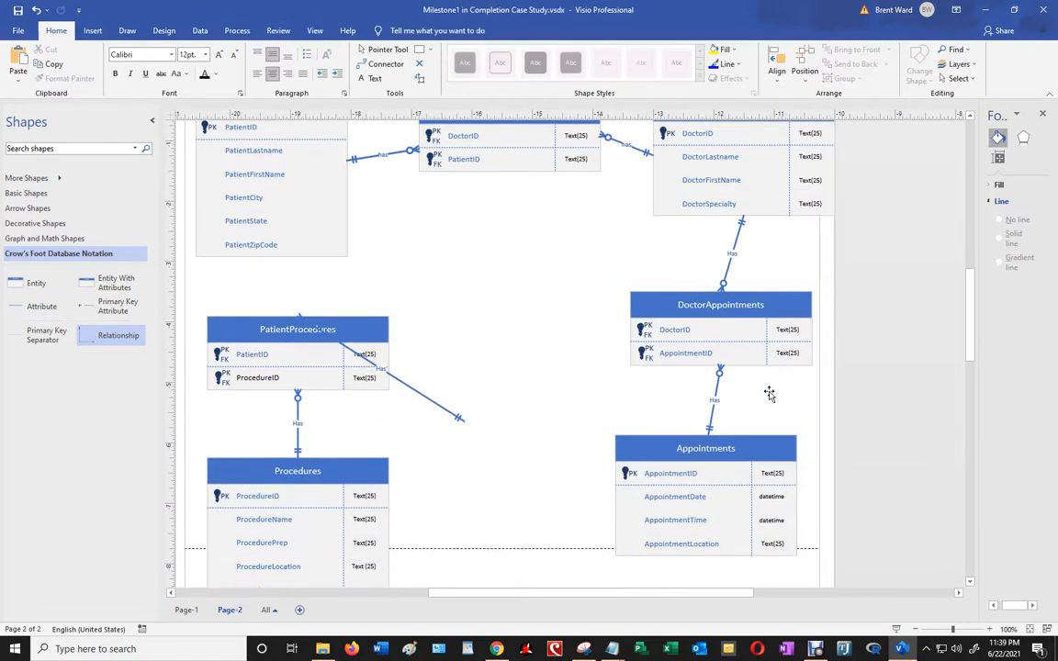
{"action": "scroll", "coordinate": [770, 393], "scroll_direction": "up", "scroll_amount": 3}
{"action": "scroll", "coordinate": [770, 393], "scroll_direction": "down", "scroll_amount": 1}
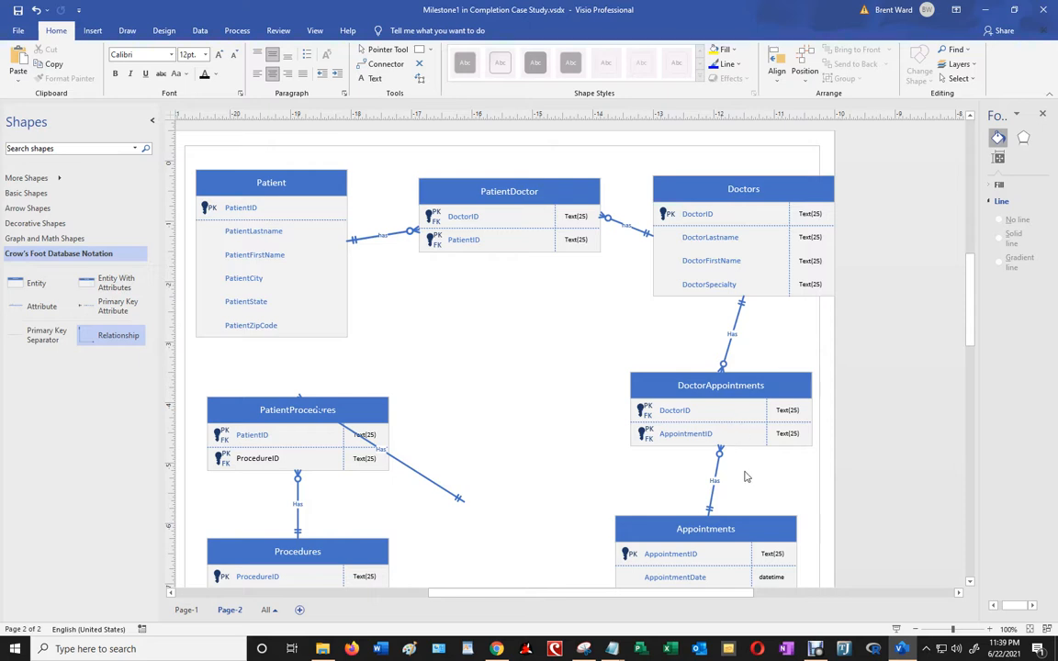
{"action": "left_click", "coordinate": [419, 474]}
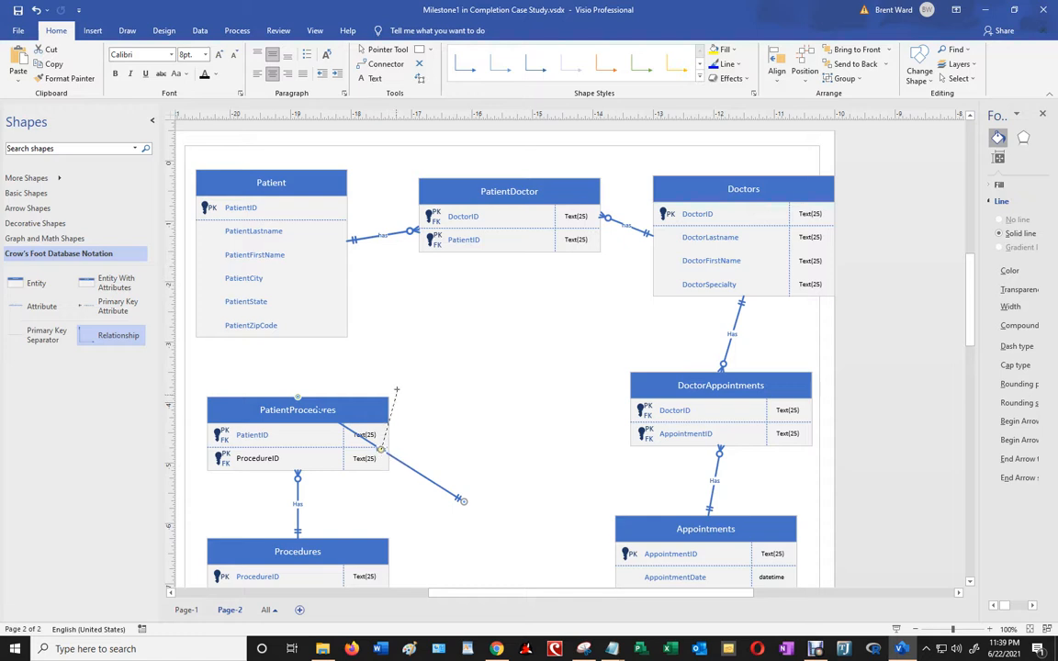
{"action": "left_click_drag", "start_coordinate": [397, 390], "coordinate": [396, 425]}
{"action": "left_click_drag", "start_coordinate": [375, 378], "coordinate": [288, 340]}
{"action": "left_click", "coordinate": [501, 385]}
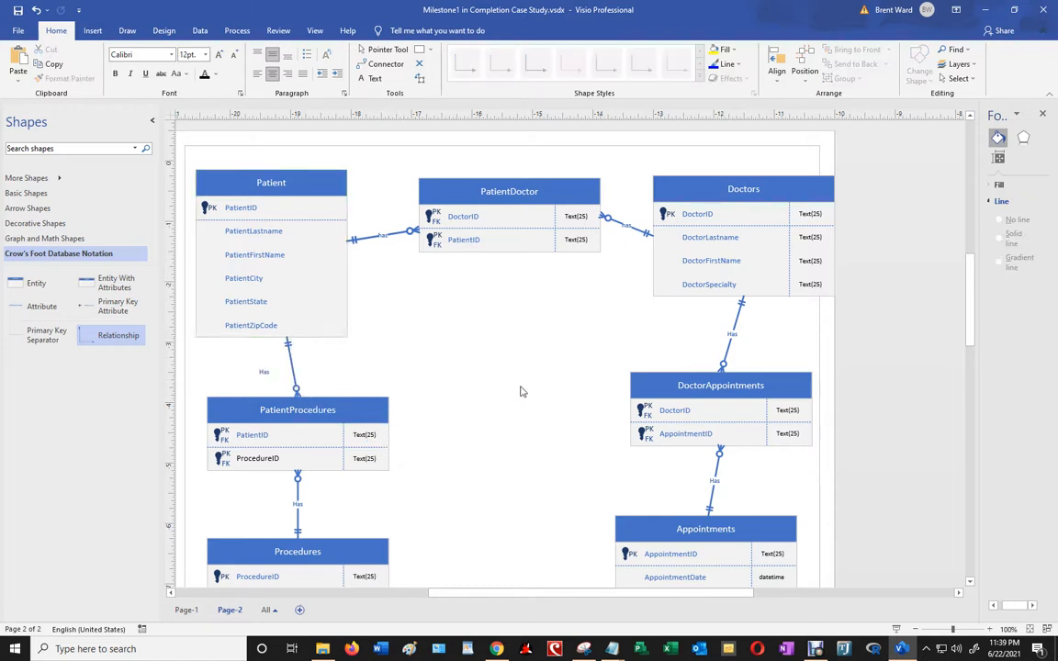
Move the Procedures entity slightly up, closer to PatientProcedures
{"action": "scroll", "coordinate": [515, 385], "scroll_direction": "down", "scroll_amount": 3}
{"action": "scroll", "coordinate": [516, 385], "scroll_direction": "up", "scroll_amount": 5}
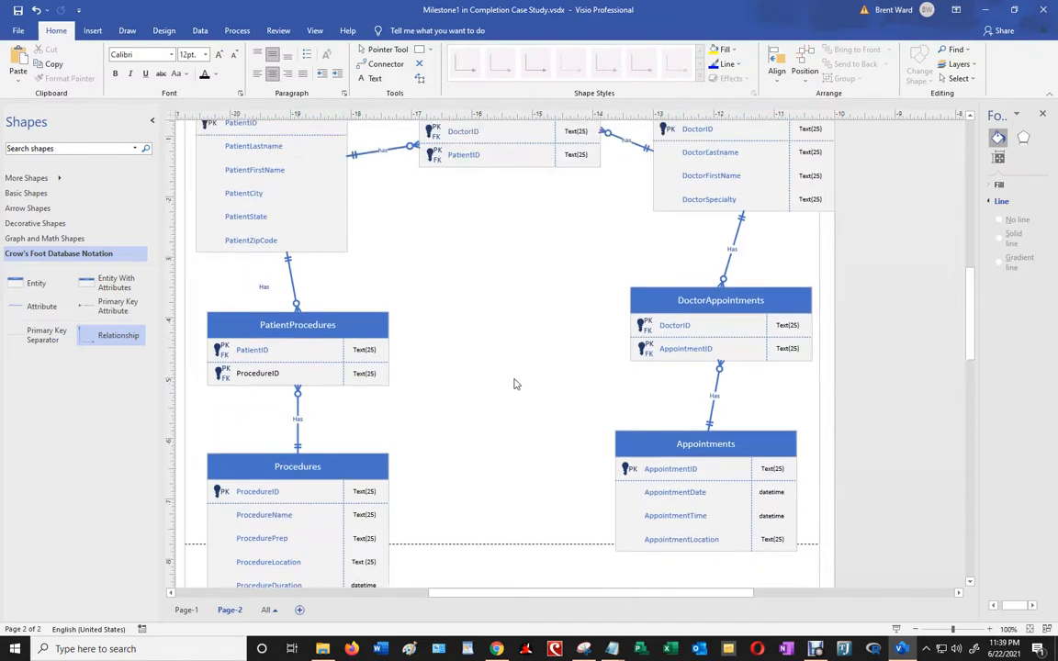
{"action": "scroll", "coordinate": [515, 384], "scroll_direction": "down", "scroll_amount": 2}
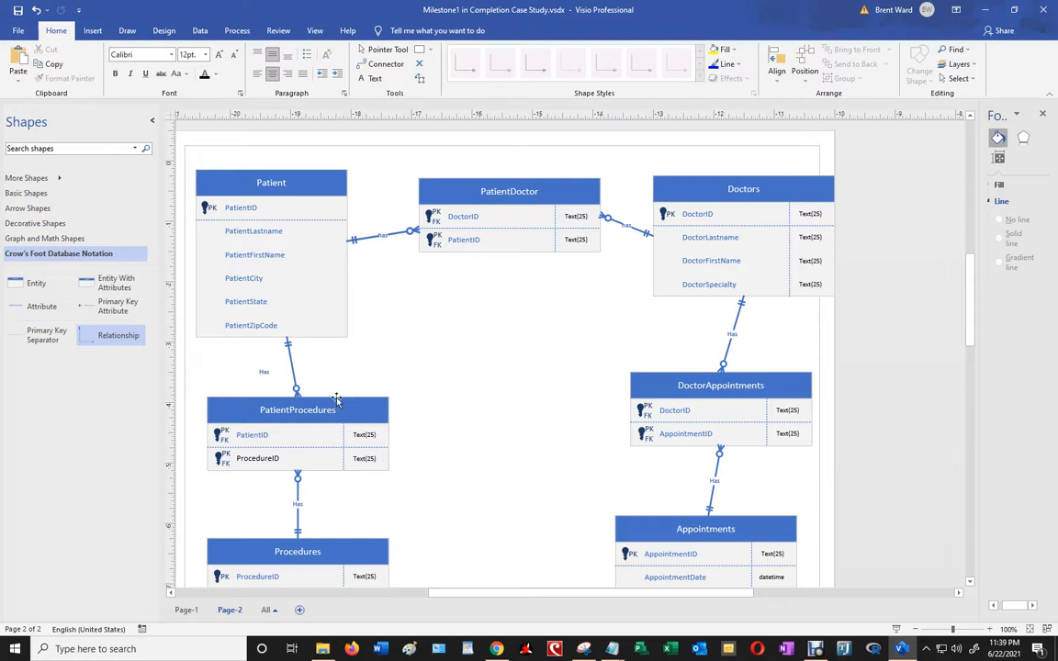
{"action": "left_click_drag", "start_coordinate": [321, 551], "coordinate": [323, 530]}
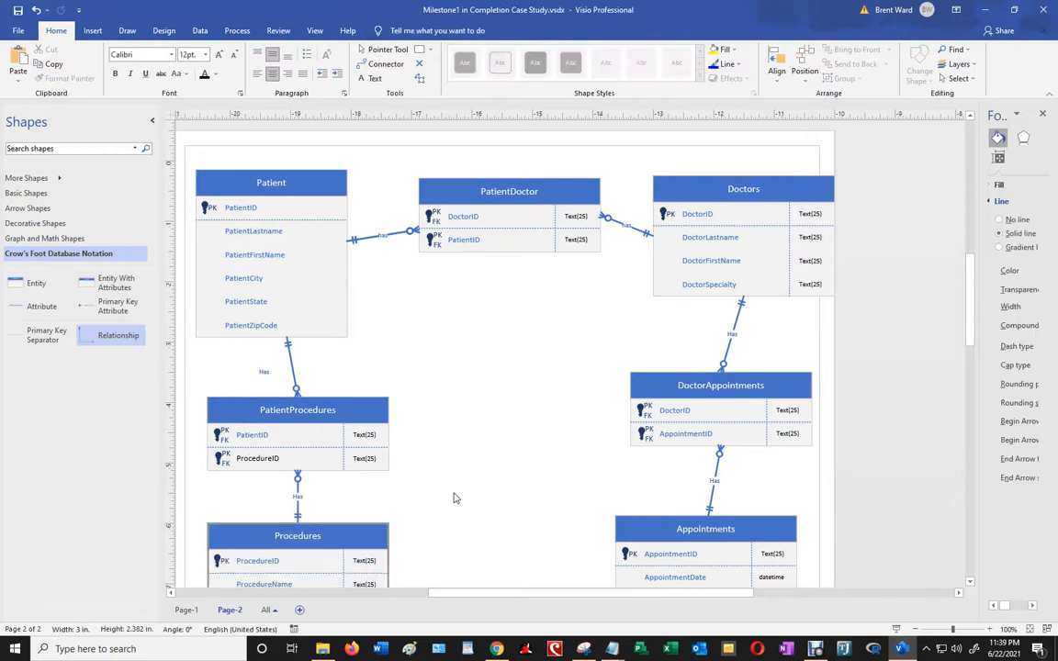
Try to move the "Has" label onto the relationship line between Patient and PatientProcedures
{"action": "scroll", "coordinate": [546, 418], "scroll_direction": "down", "scroll_amount": 1}
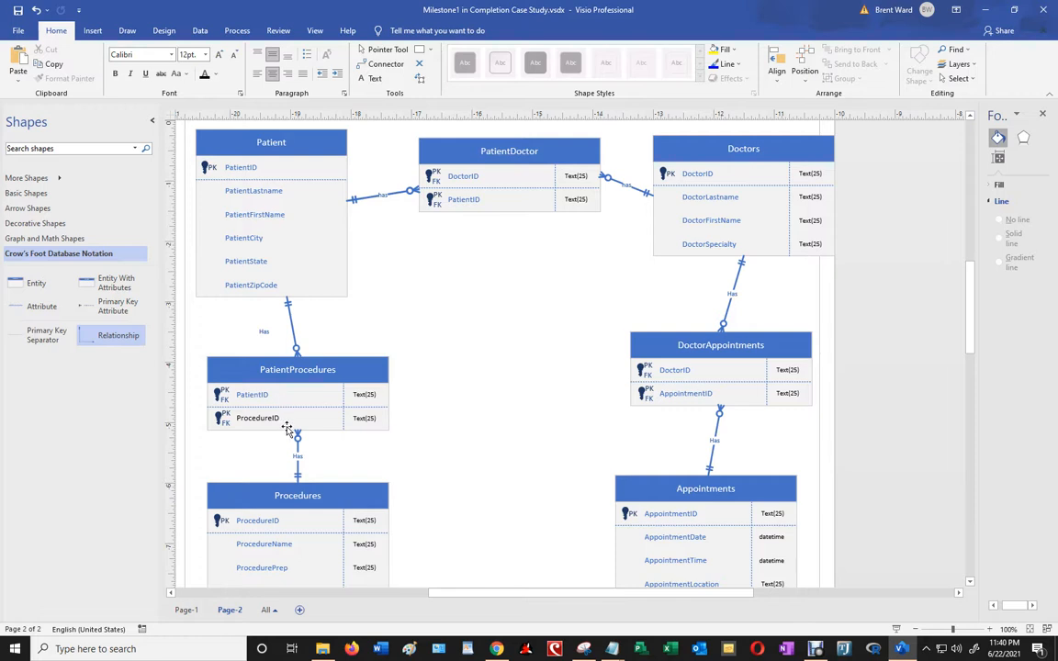
{"action": "left_click", "coordinate": [265, 332]}
{"action": "left_click_drag", "start_coordinate": [293, 328], "coordinate": [294, 334]}
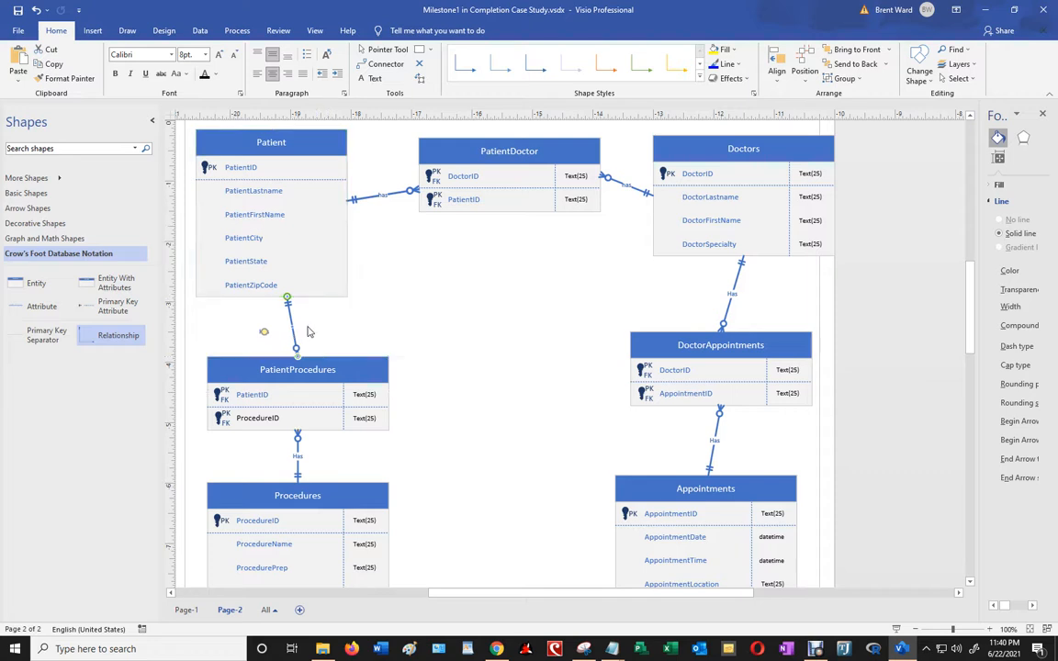
{"action": "left_click", "coordinate": [308, 330]}
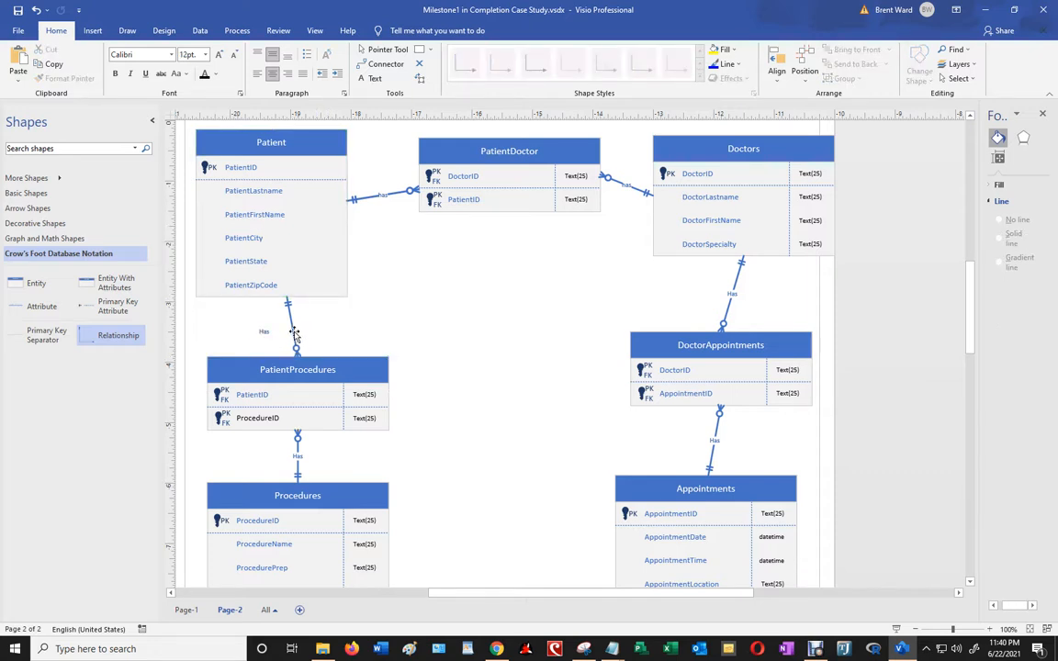
Delete the relationship between Patient and PatientProcedures, and undo that deletion
{"action": "left_click", "coordinate": [266, 333]}
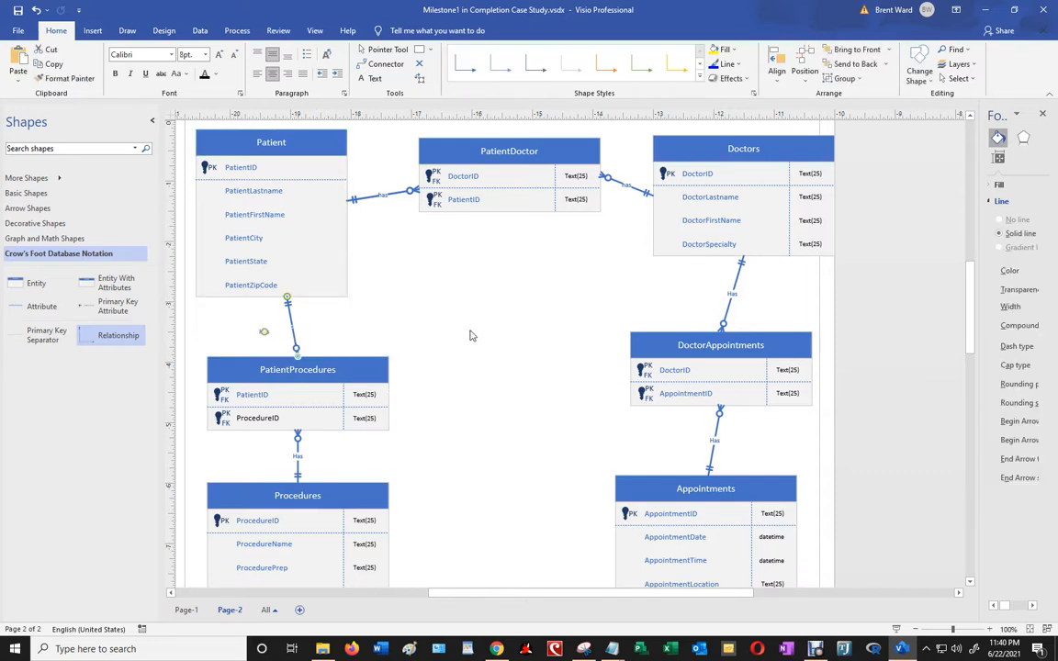
{"action": "key", "text": "Delete"}
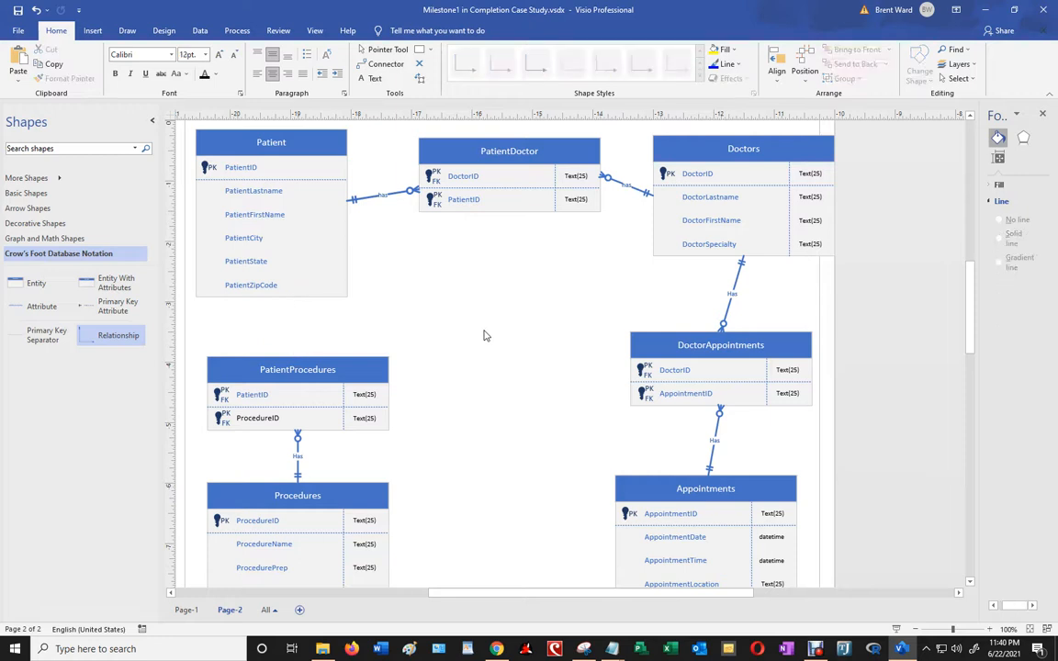
{"action": "right_click", "coordinate": [389, 295]}
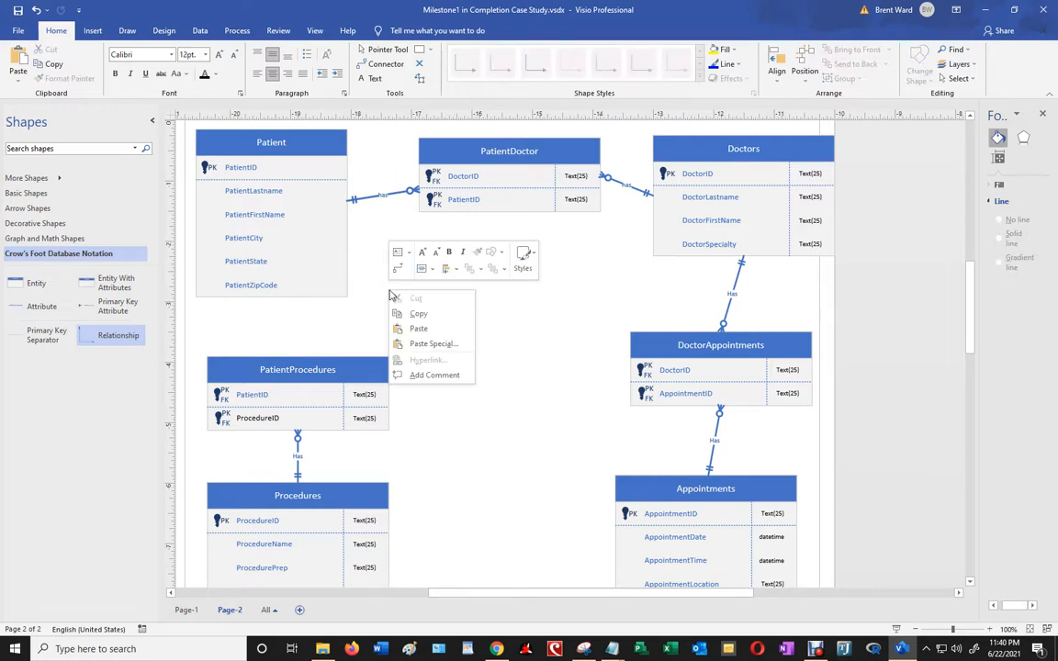
{"action": "left_click", "coordinate": [35, 10]}
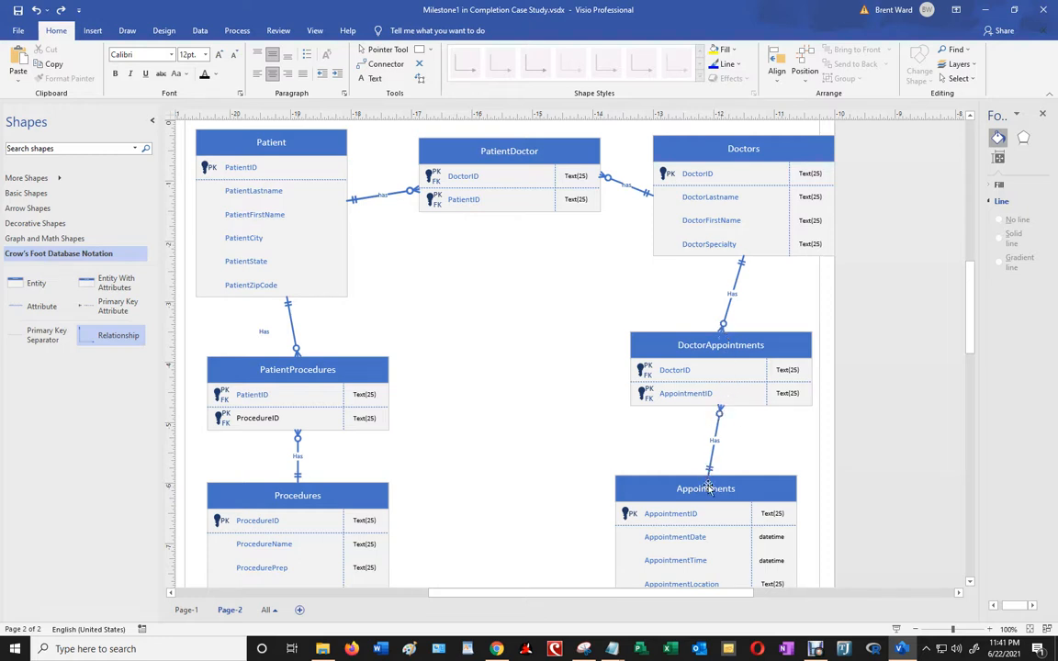
Zoom out to 75% to view the whole entity relationship diagram
{"action": "left_click", "coordinate": [918, 630]}
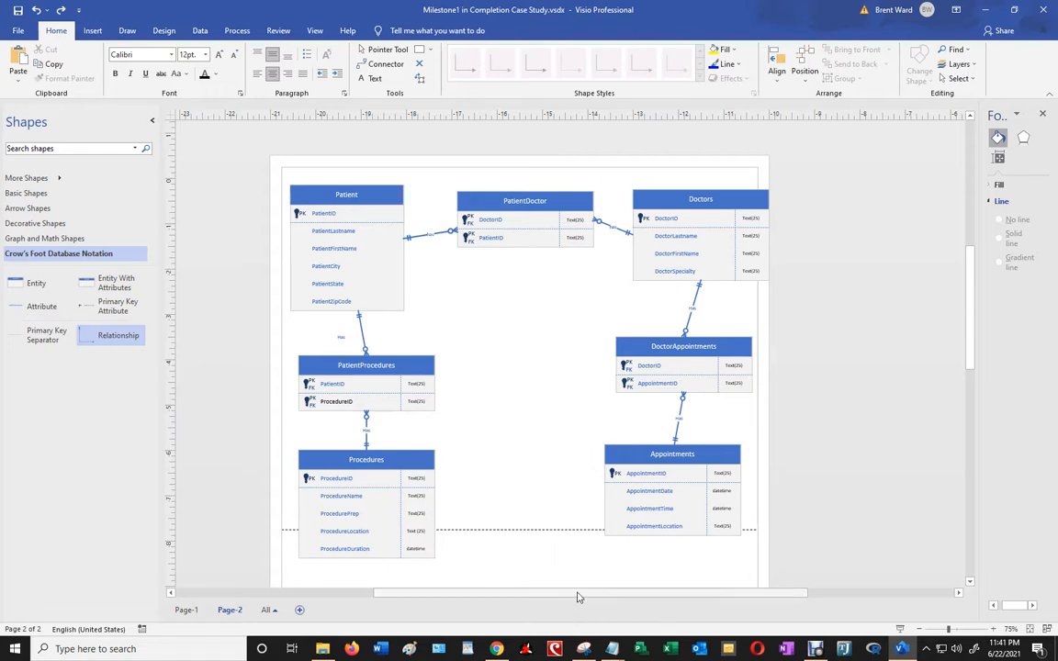
{"action": "mouse_move", "coordinate": [816, 650]}
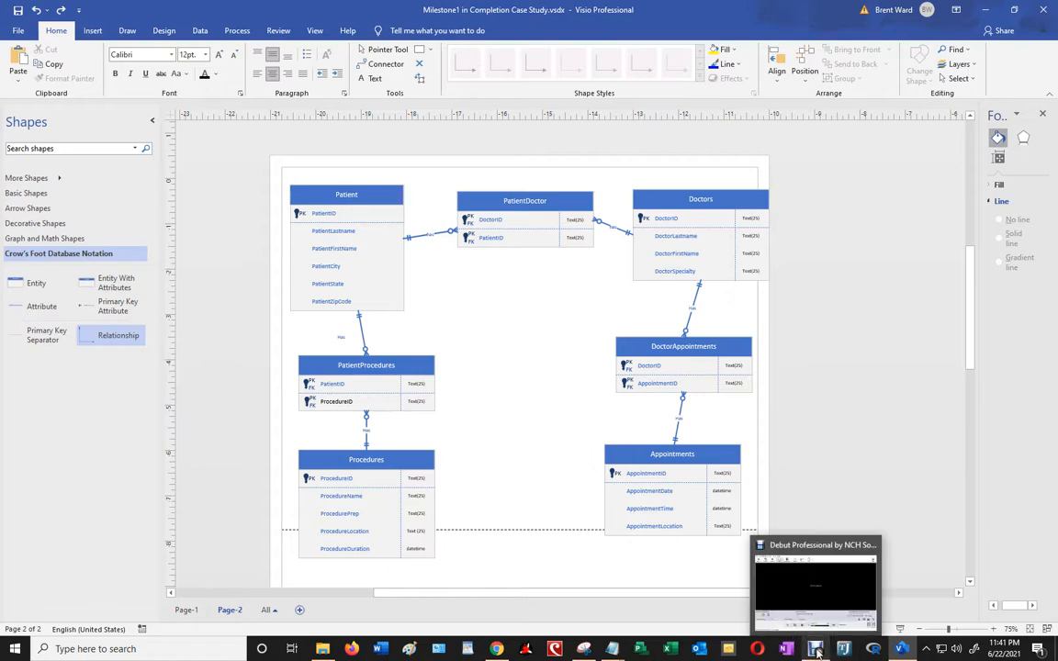
{"action": "left_click", "coordinate": [817, 650]}
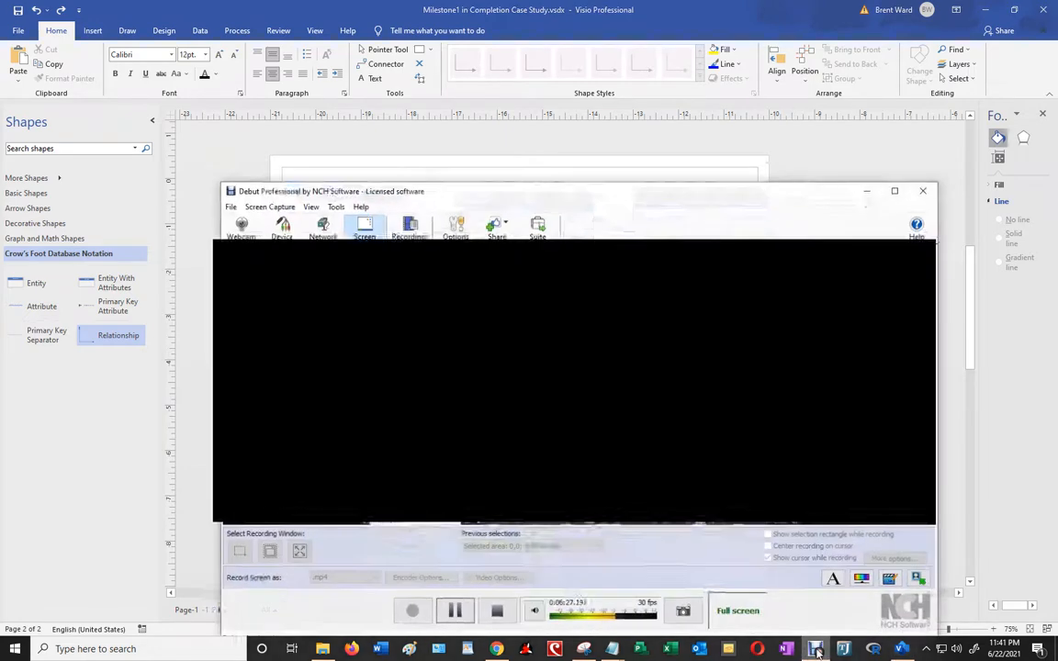